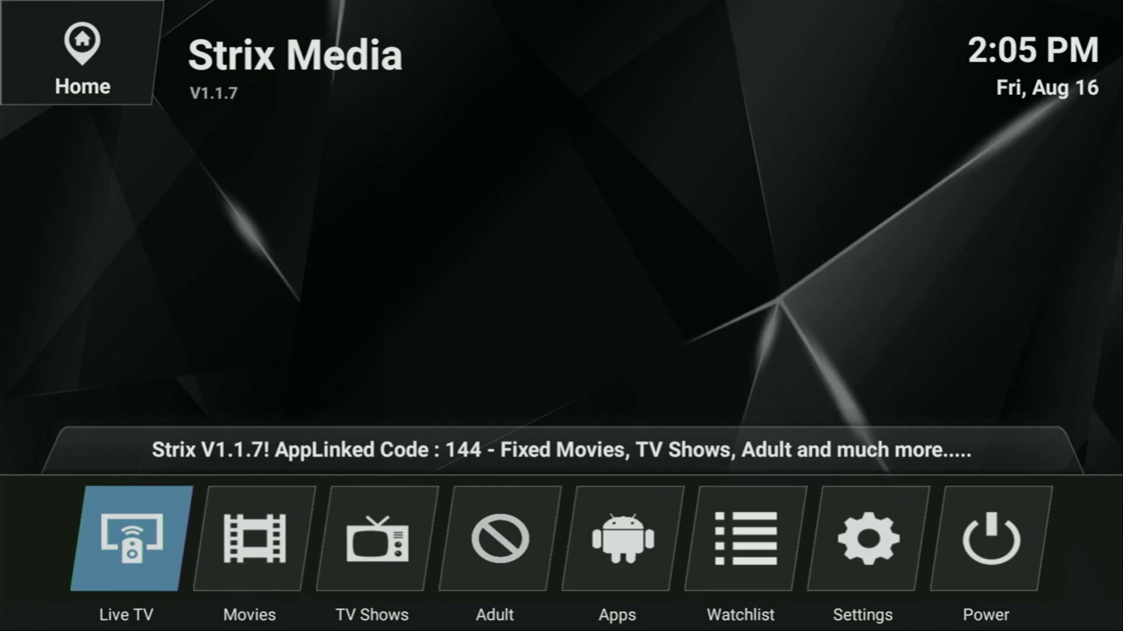
- Look through the content categories on the Strix Media home screen, such as Movies, TV Shows and Adult
{"action": "key", "text": "Right"}
{"action": "key", "text": "Right"}
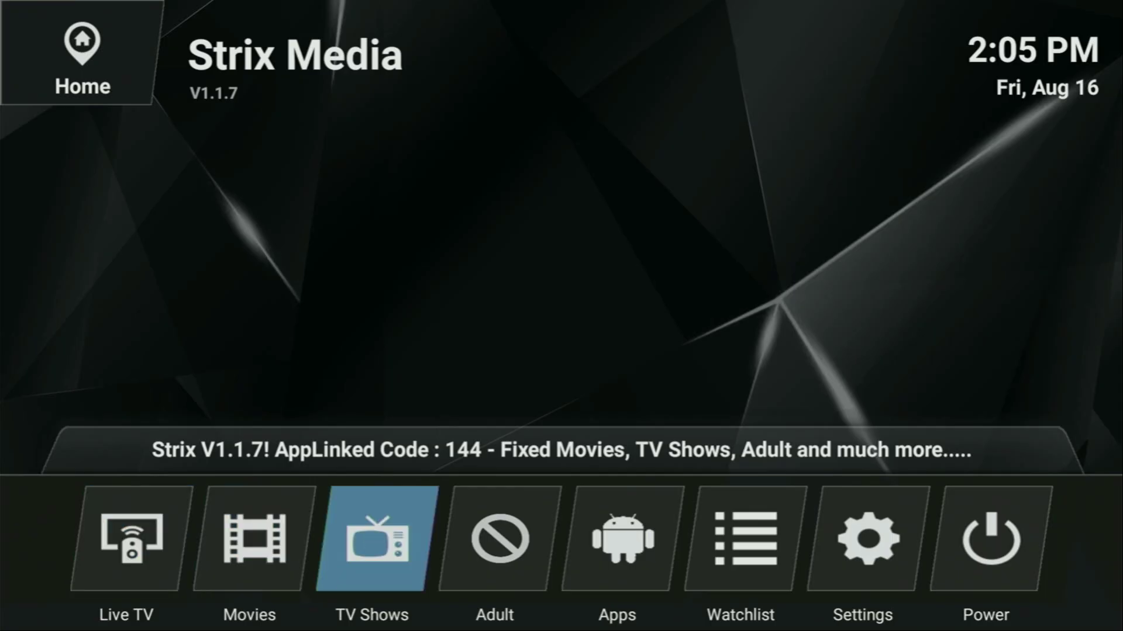
{"action": "key", "text": "Right"}
{"action": "key", "text": "Right"}
{"action": "key", "text": "Left"}
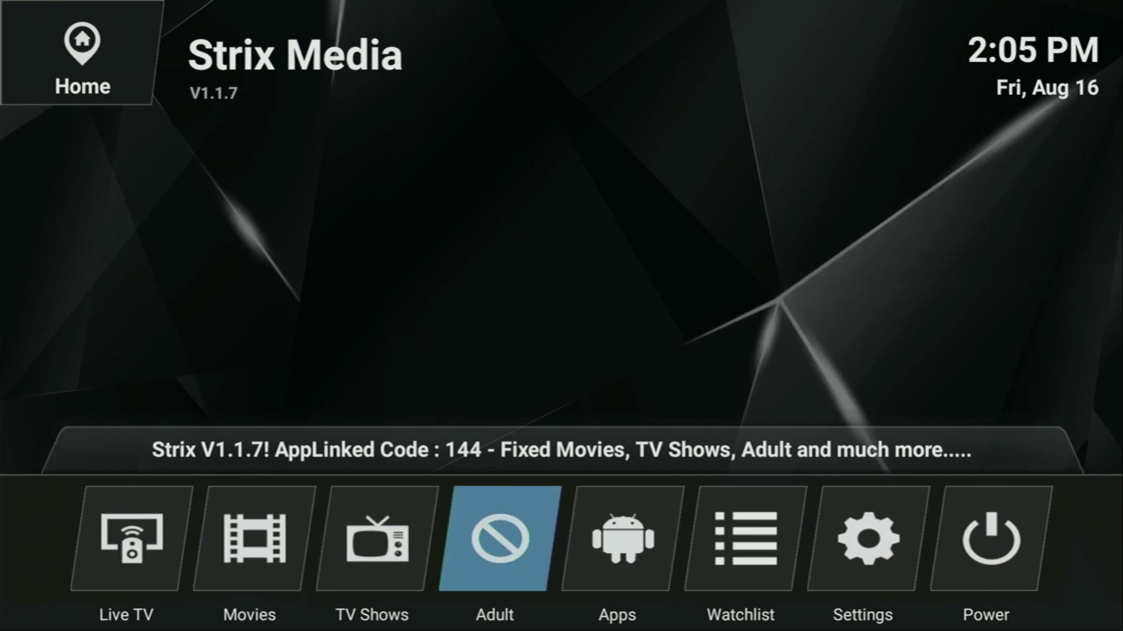
{"action": "key", "text": "Left"}
{"action": "key", "text": "Left"}
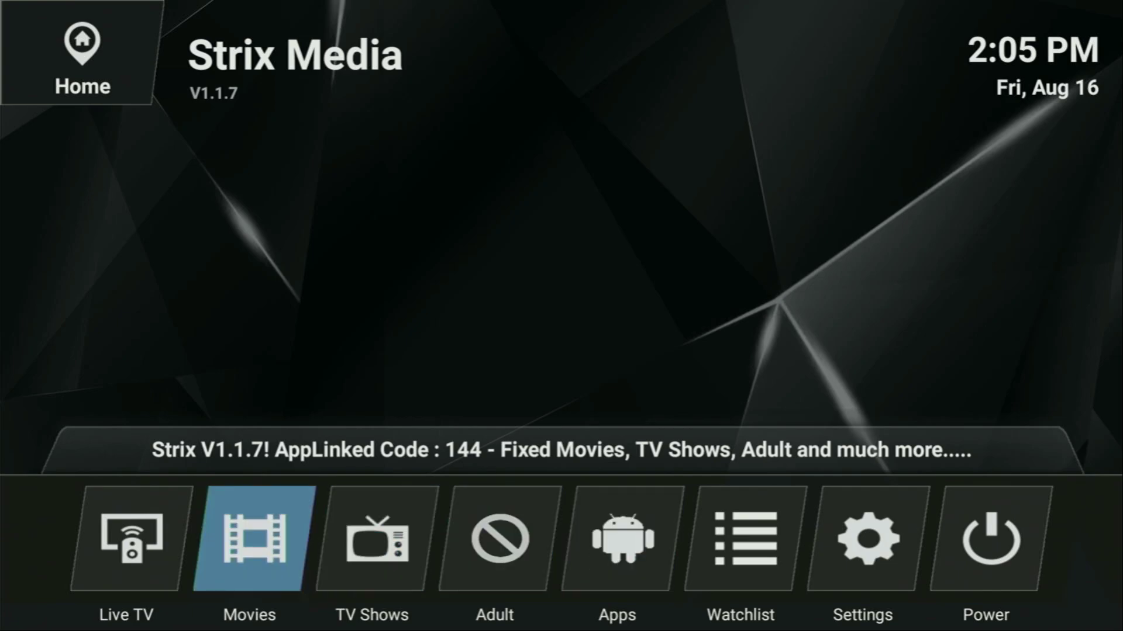
{"action": "key", "text": "Left"}
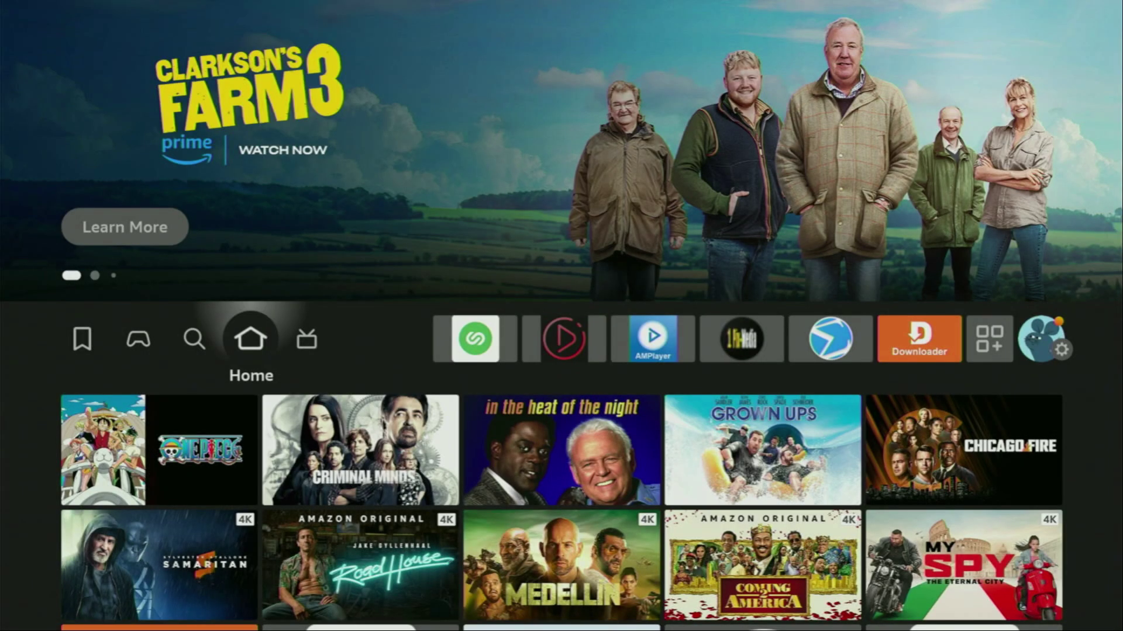
- Open the Fire TV search and enter "Do" as the search text
{"action": "key", "text": "Left"}
{"action": "key", "text": "Down"}
{"action": "key", "text": "Return"}
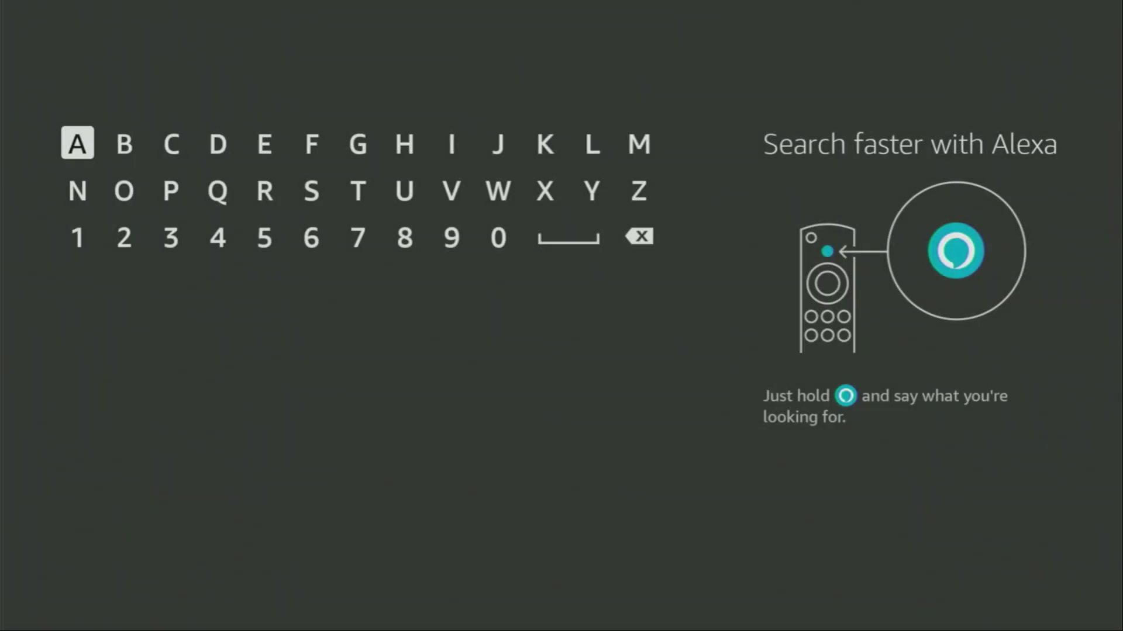
{"action": "key", "text": "Right"}
{"action": "key", "text": "Right"}
{"action": "key", "text": "Right"}
{"action": "key", "text": "Return"}
{"action": "key", "text": "Down"}
{"action": "key", "text": "Left"}
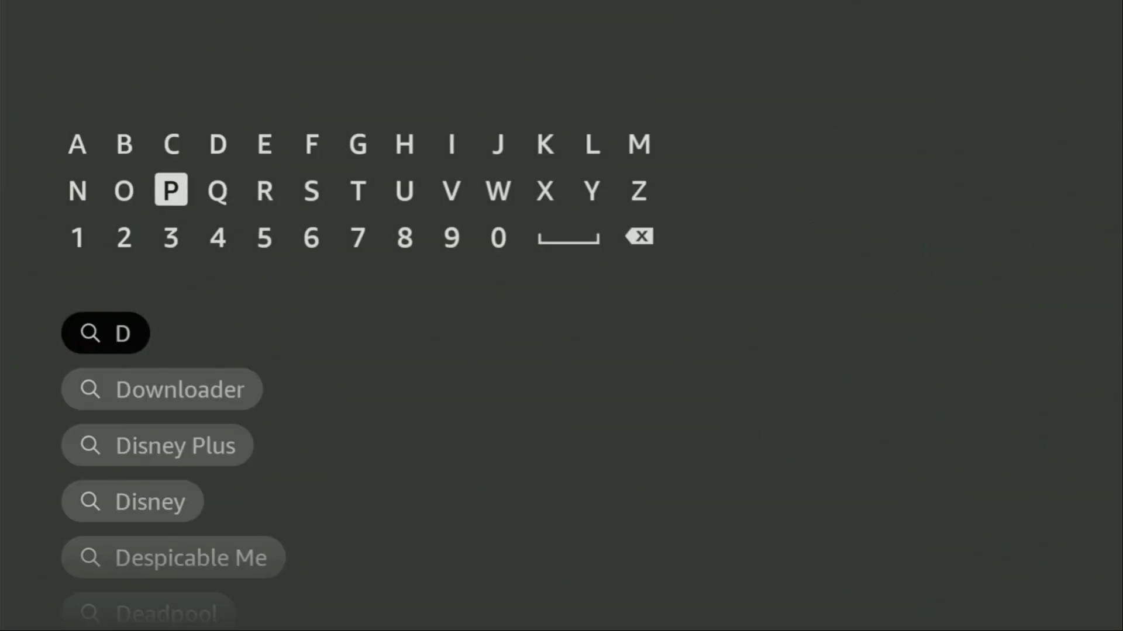
{"action": "key", "text": "Left"}
{"action": "key", "text": "Return"}
- Run the suggested search for Downloader
{"action": "key", "text": "Down"}
{"action": "key", "text": "Down"}
{"action": "key", "text": "Down"}
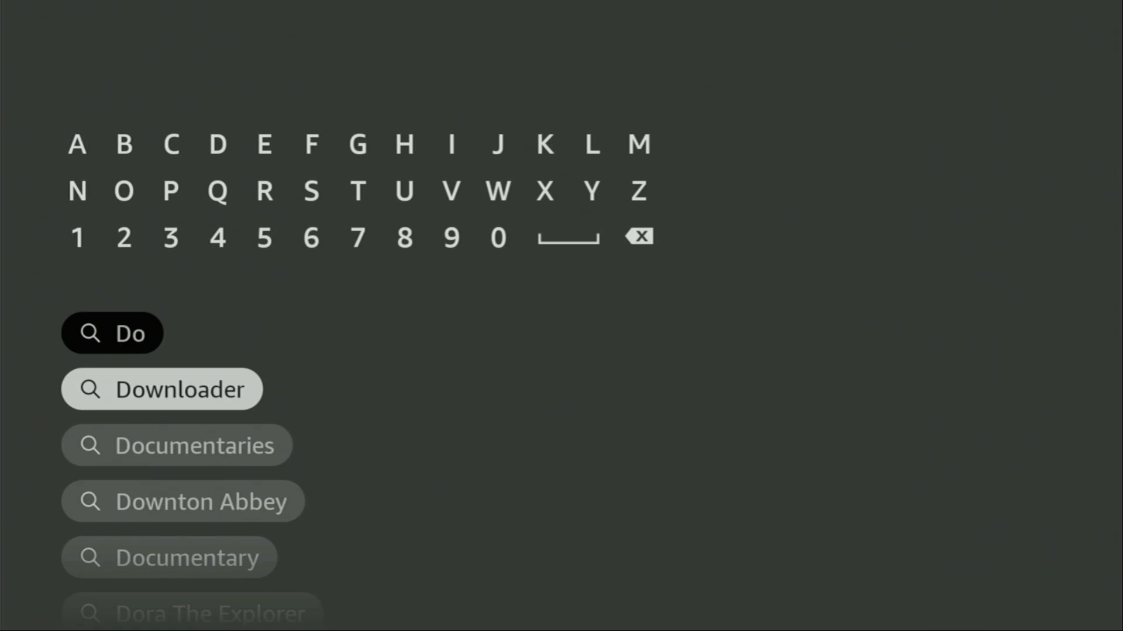
{"action": "key", "text": "Return"}
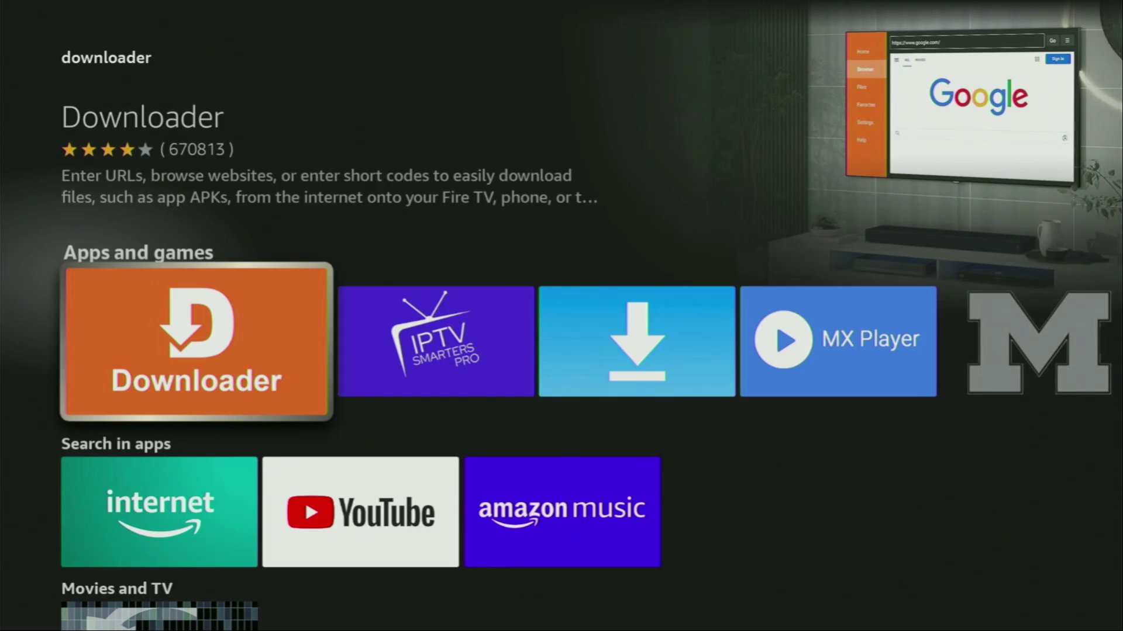
- Look over the Downloader search results and return to the Fire TV home screen
{"action": "key", "text": "Right"}
{"action": "key", "text": "Down"}
{"action": "key", "text": "Right"}
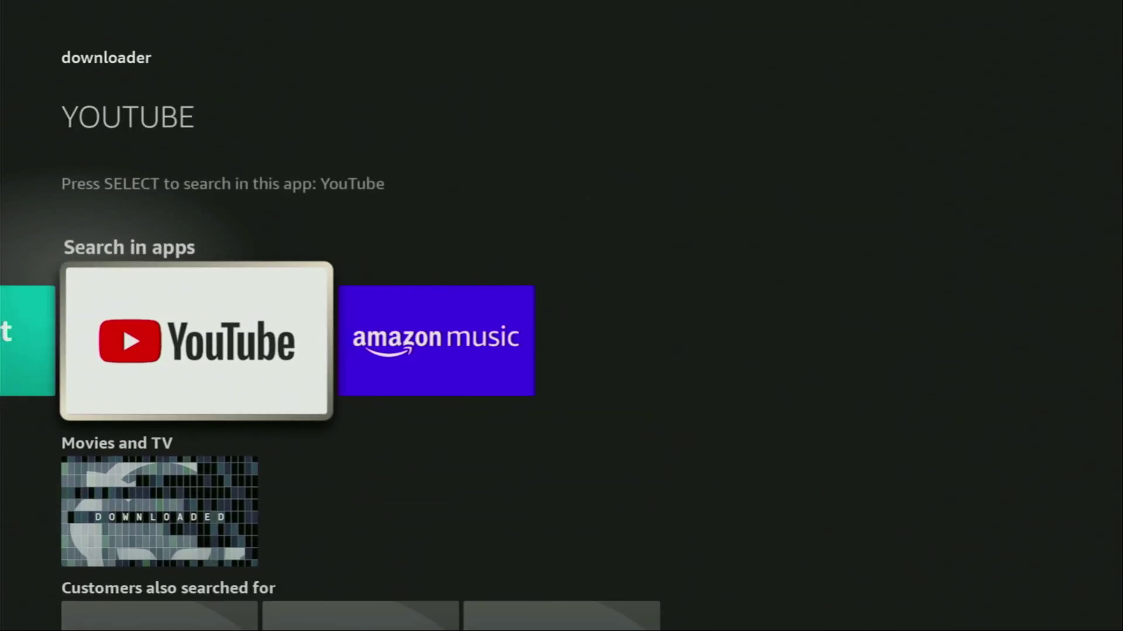
{"action": "key", "text": "Return"}
- Go to the Fire TV settings from the home screen
{"action": "key", "text": "Right"}
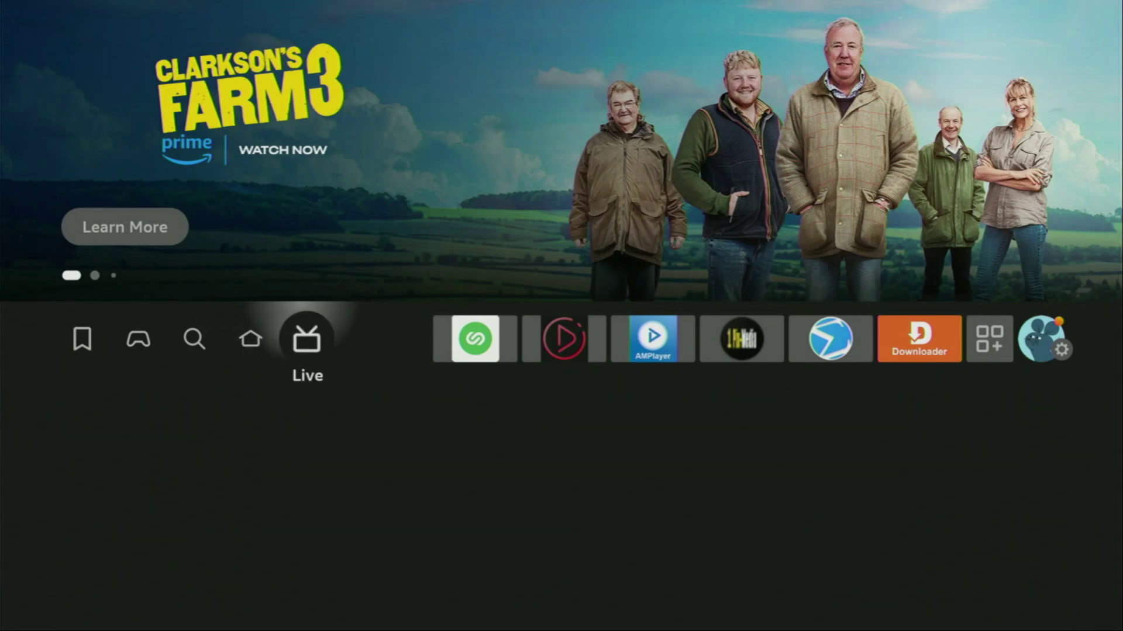
{"action": "key", "text": "Right"}
{"action": "key", "text": "Right"}
{"action": "key", "text": "Right"}
{"action": "key", "text": "Right"}
{"action": "key", "text": "Right"}
{"action": "key", "text": "Right"}
{"action": "key", "text": "Right"}
{"action": "key", "text": "Right"}
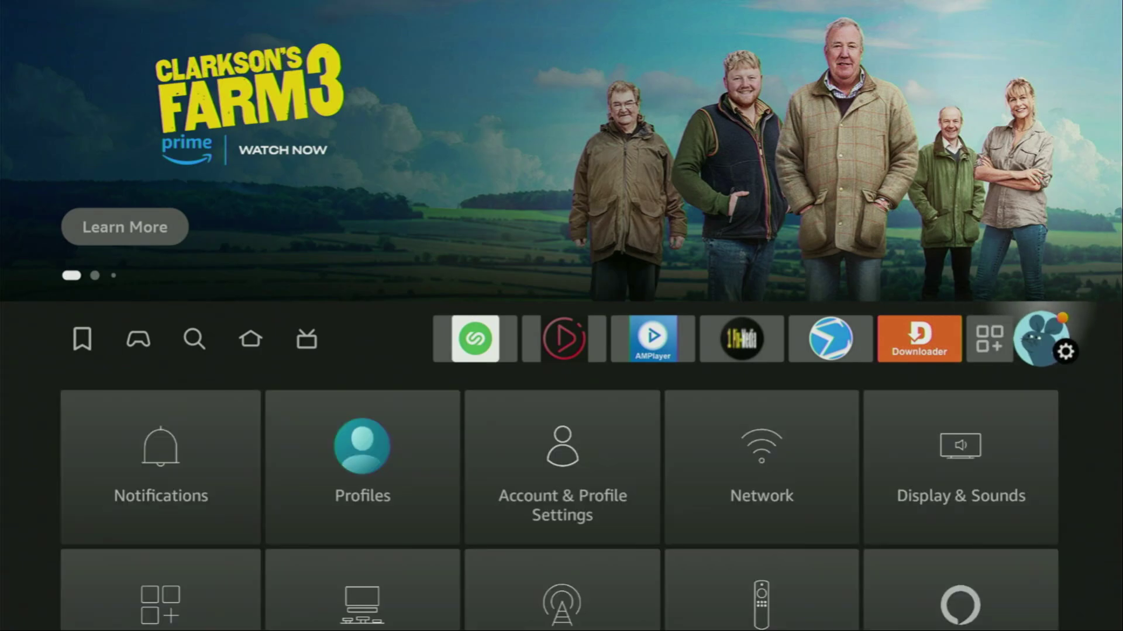
- Open the My Fire TV settings
{"action": "key", "text": "Down"}
{"action": "key", "text": "Down"}
{"action": "key", "text": "Down"}
{"action": "key", "text": "Right"}
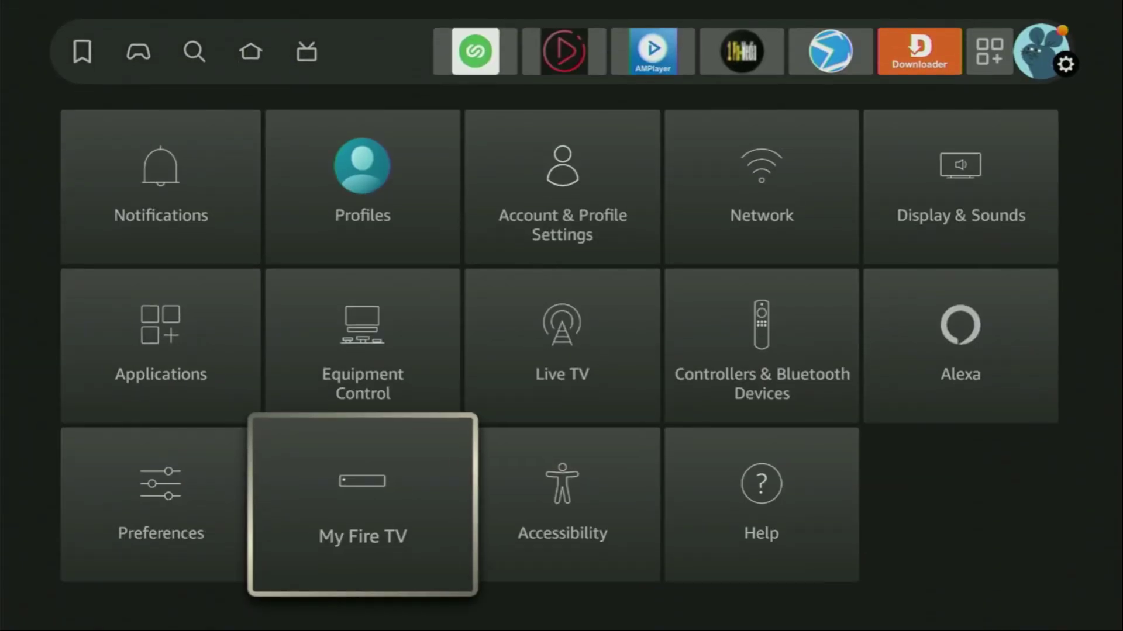
{"action": "key", "text": "Return"}
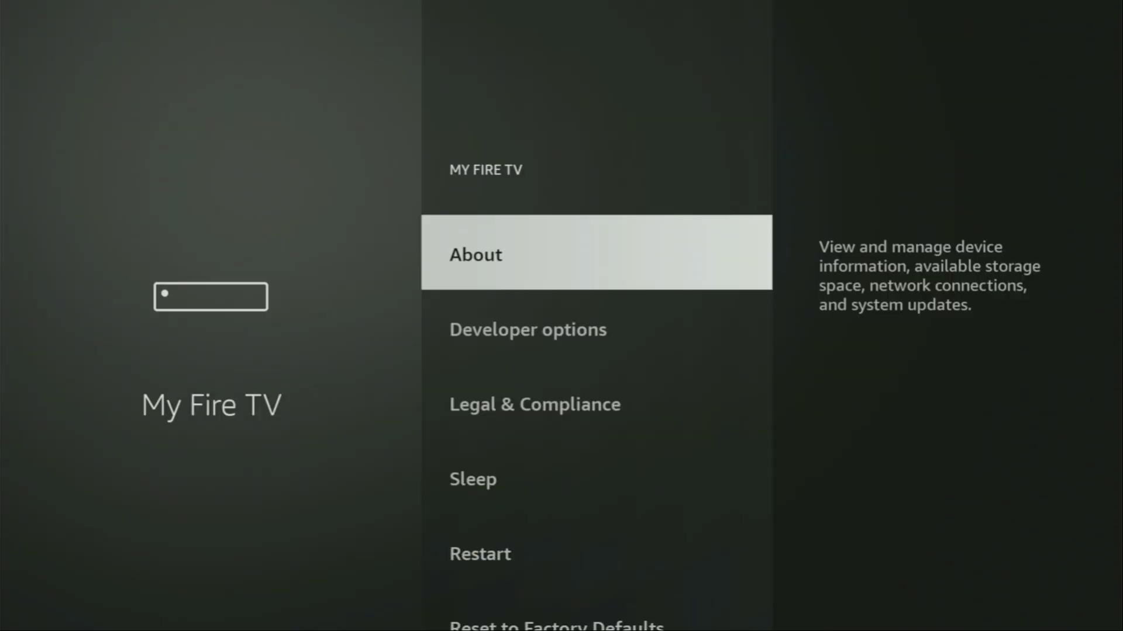
- Examine the My Fire TV entries from About to Restart to check whether Developer options is listed
{"action": "key", "text": "Down"}
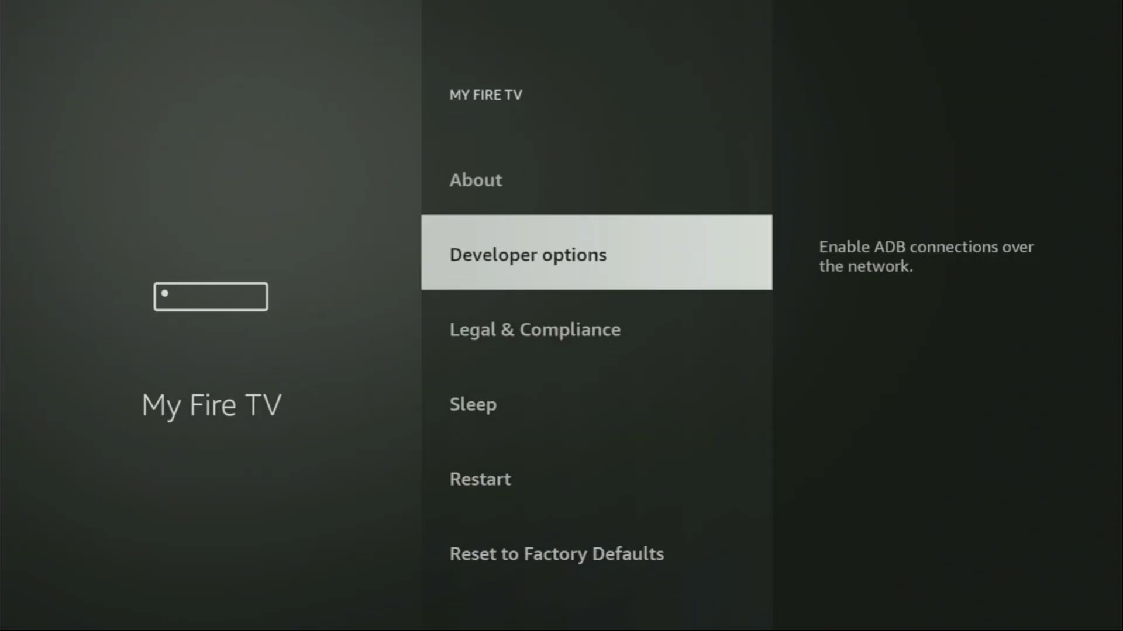
{"action": "key", "text": "Down"}
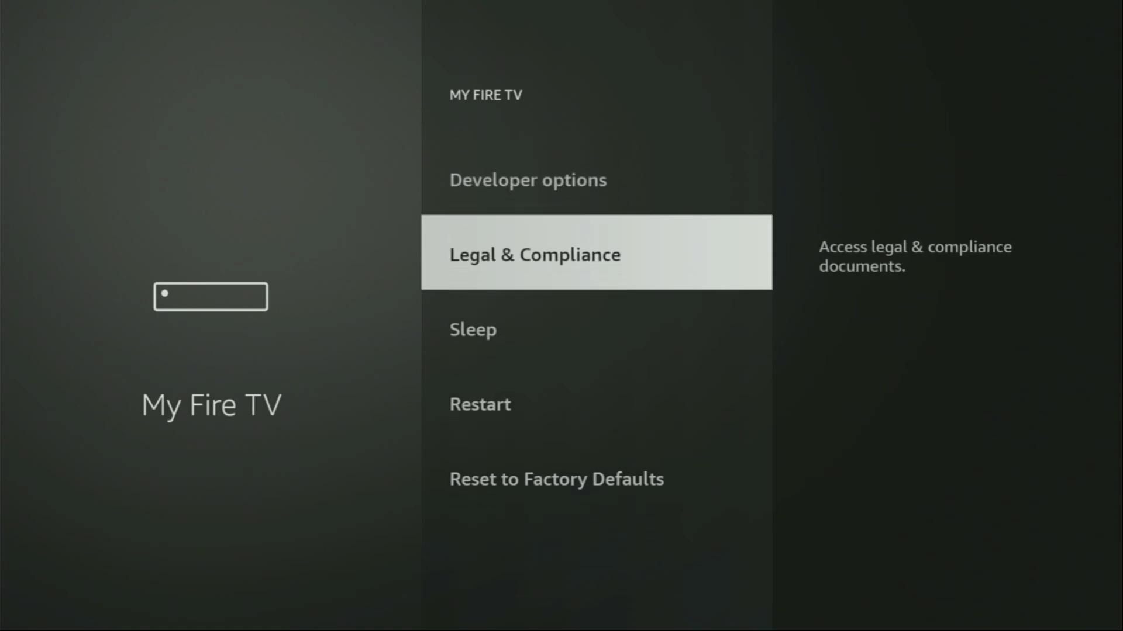
{"action": "key", "text": "Down"}
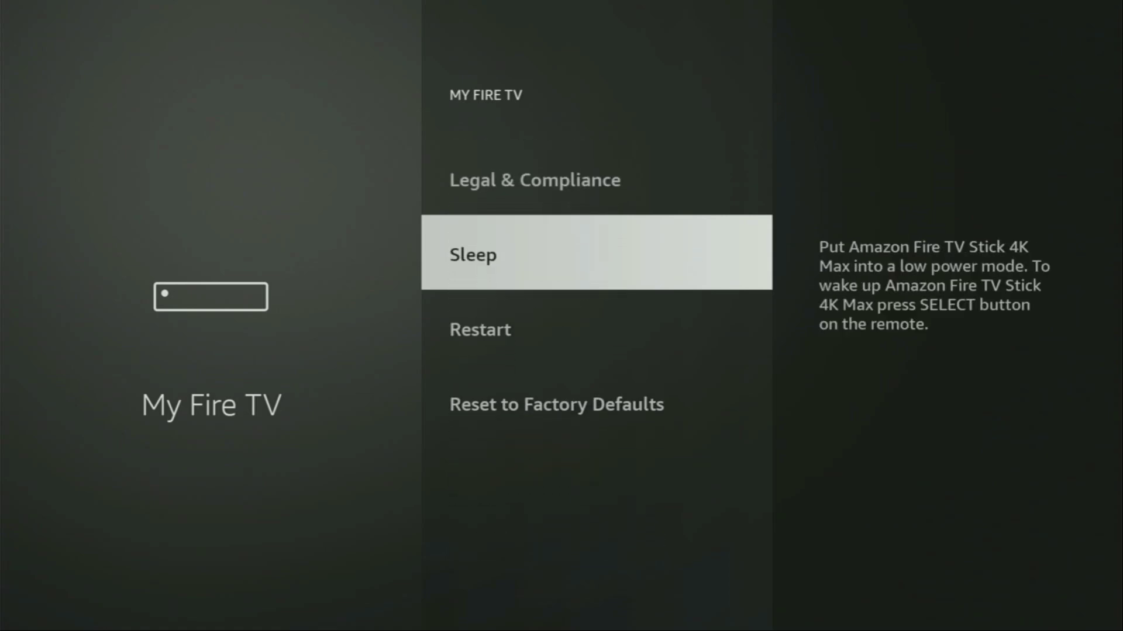
{"action": "key", "text": "Down"}
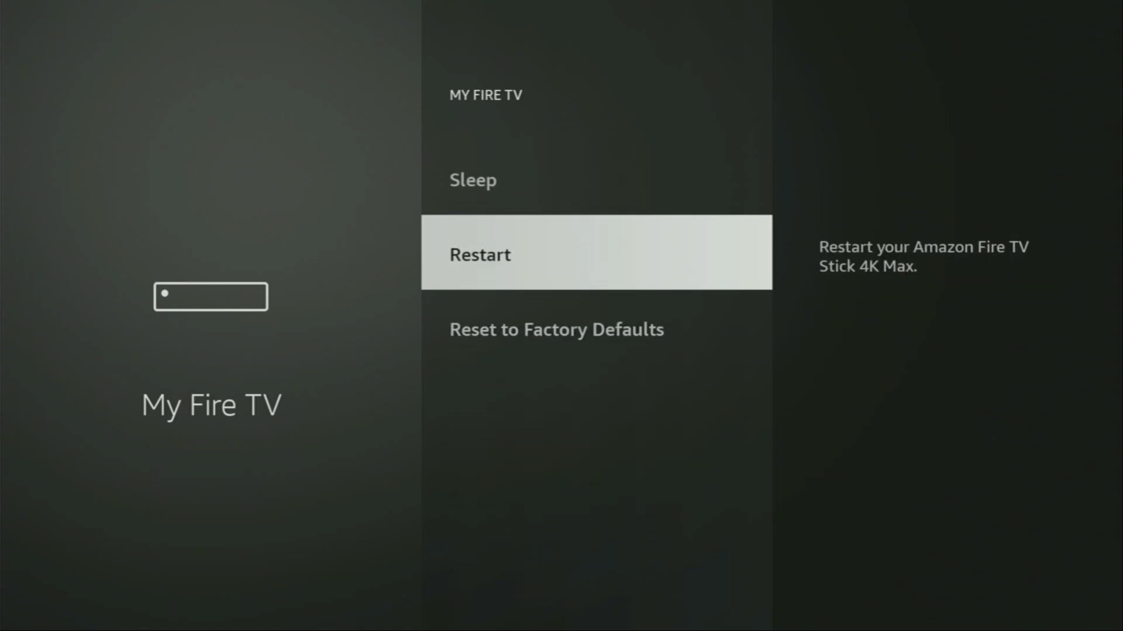
{"action": "key", "text": "Up"}
{"action": "key", "text": "Up"}
{"action": "key", "text": "Up"}
{"action": "key", "text": "Up"}
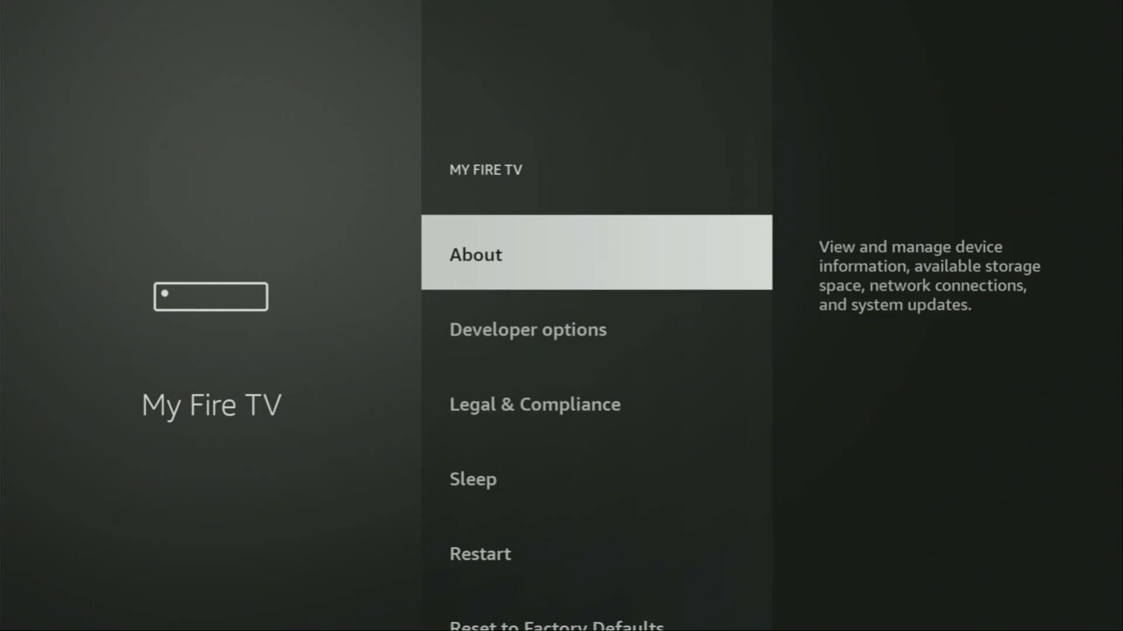
- Open About, select the Fire TV Stick 4K Max entry repeatedly to unlock developer options, and return to My Fire TV
{"action": "key", "text": "Return"}
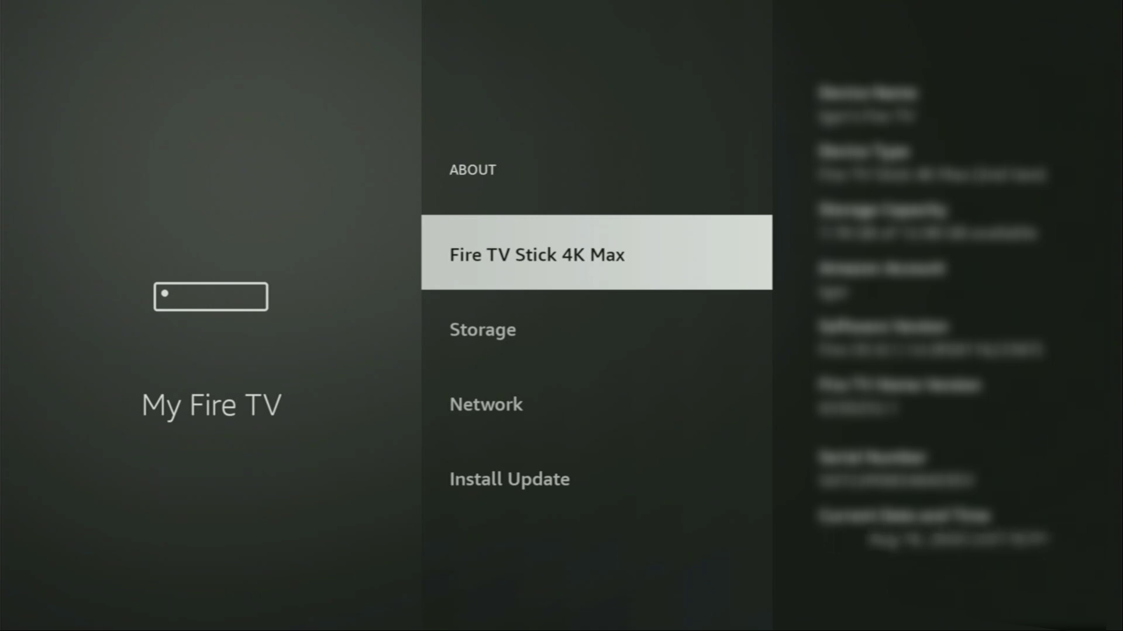
{"action": "key", "text": "Return"}
{"action": "key", "text": "Return"}
{"action": "key", "text": "Return"}
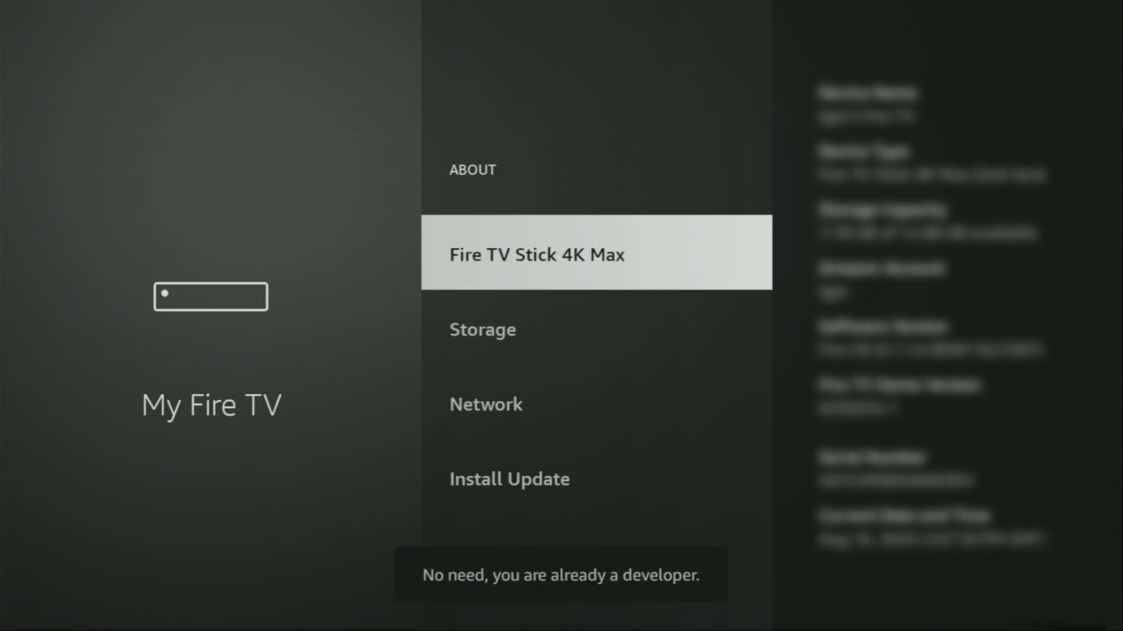
{"action": "key", "text": "Down"}
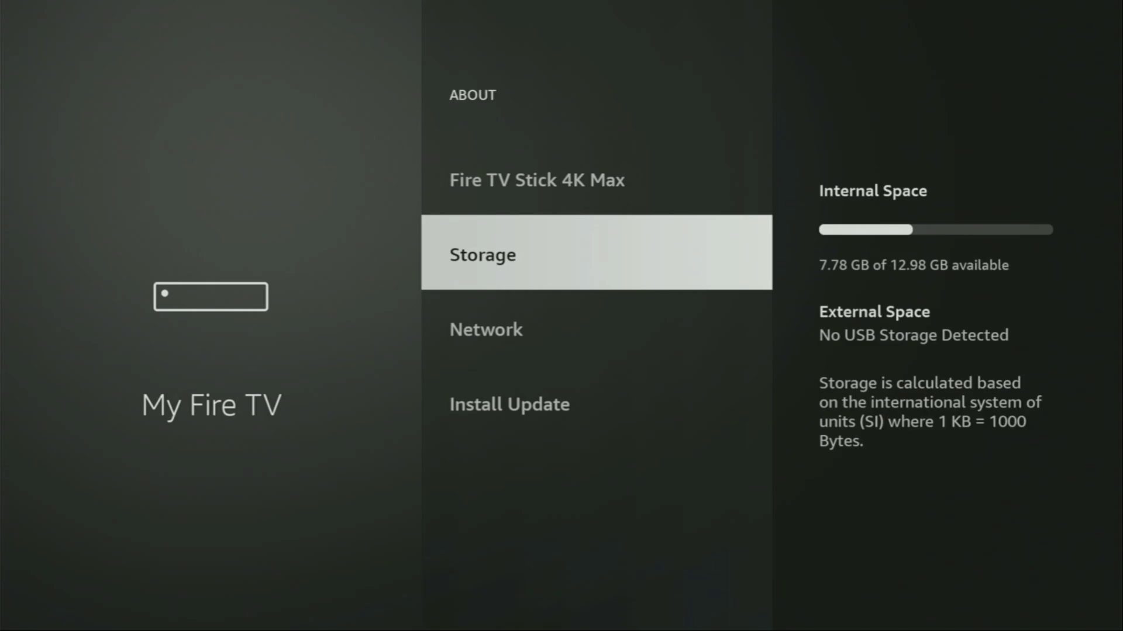
{"action": "key", "text": "Escape"}
- In Developer options, toggle ADB debugging off and back on, and open the Install unknown apps list
{"action": "key", "text": "Down"}
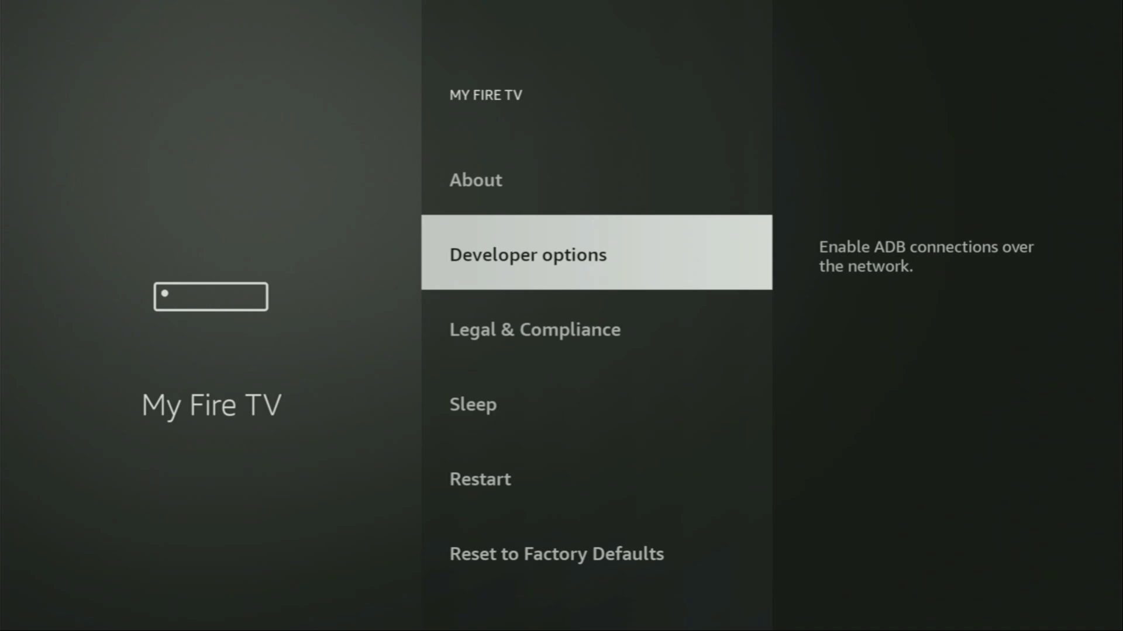
{"action": "key", "text": "Return"}
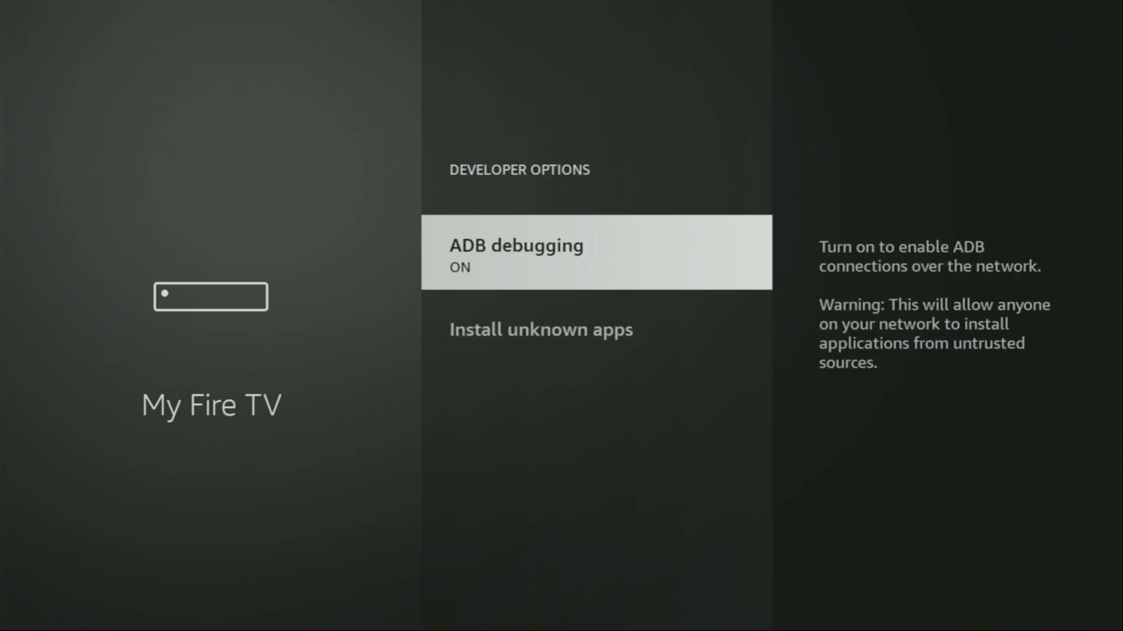
{"action": "key", "text": "Return"}
{"action": "key", "text": "Return"}
{"action": "key", "text": "Down"}
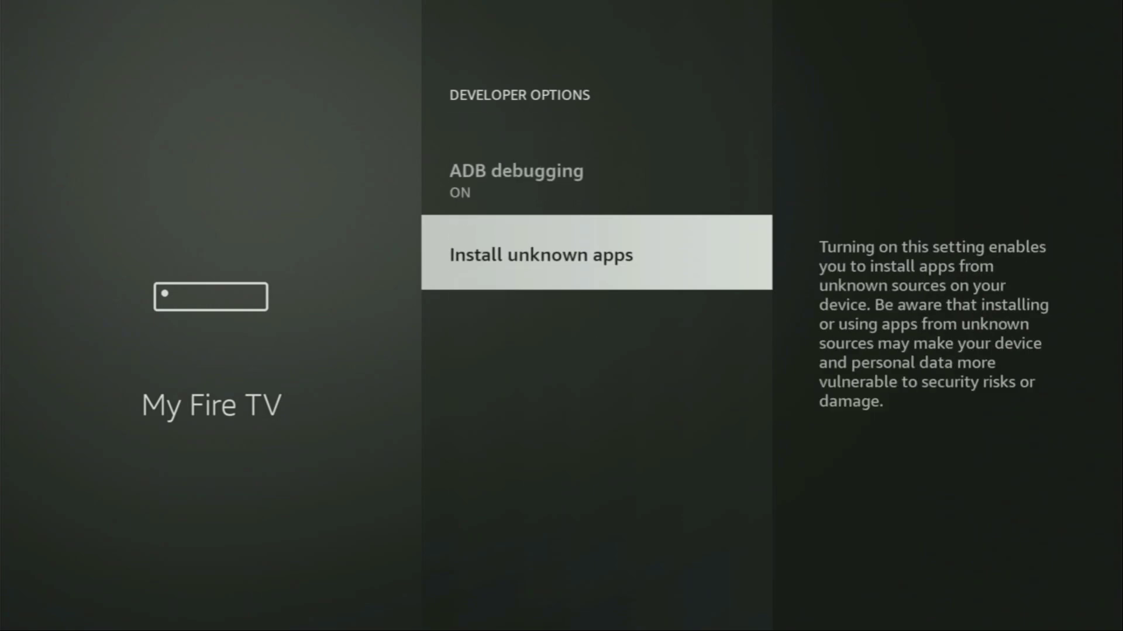
{"action": "key", "text": "Return"}
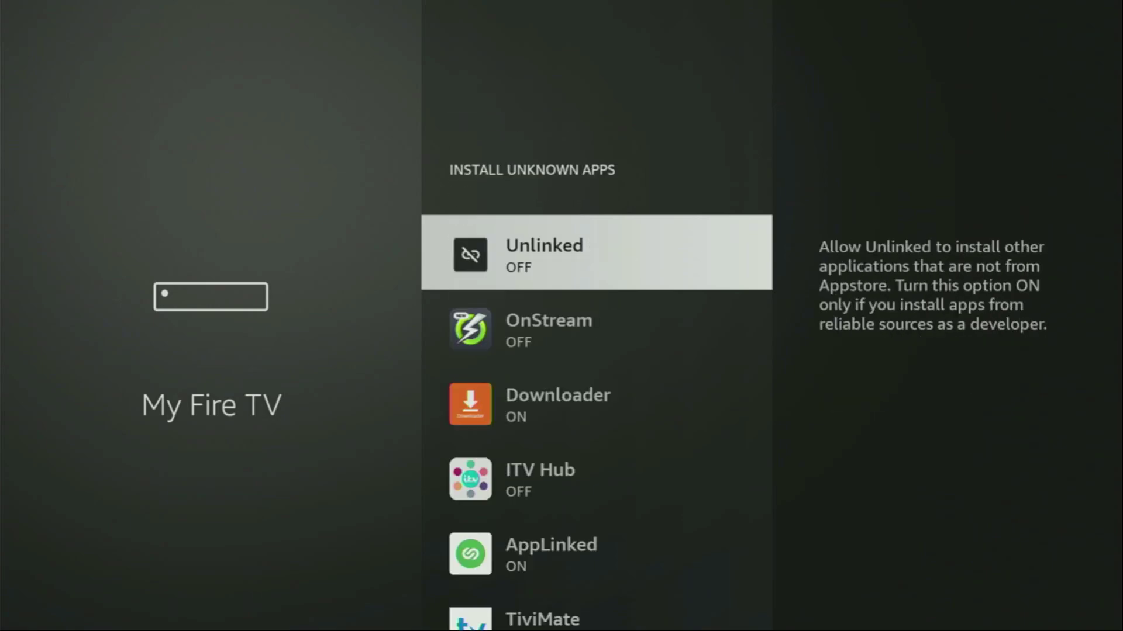
- Check the unknown-app installation permission of each listed app, particularly Downloader
{"action": "key", "text": "Down"}
{"action": "key", "text": "Down"}
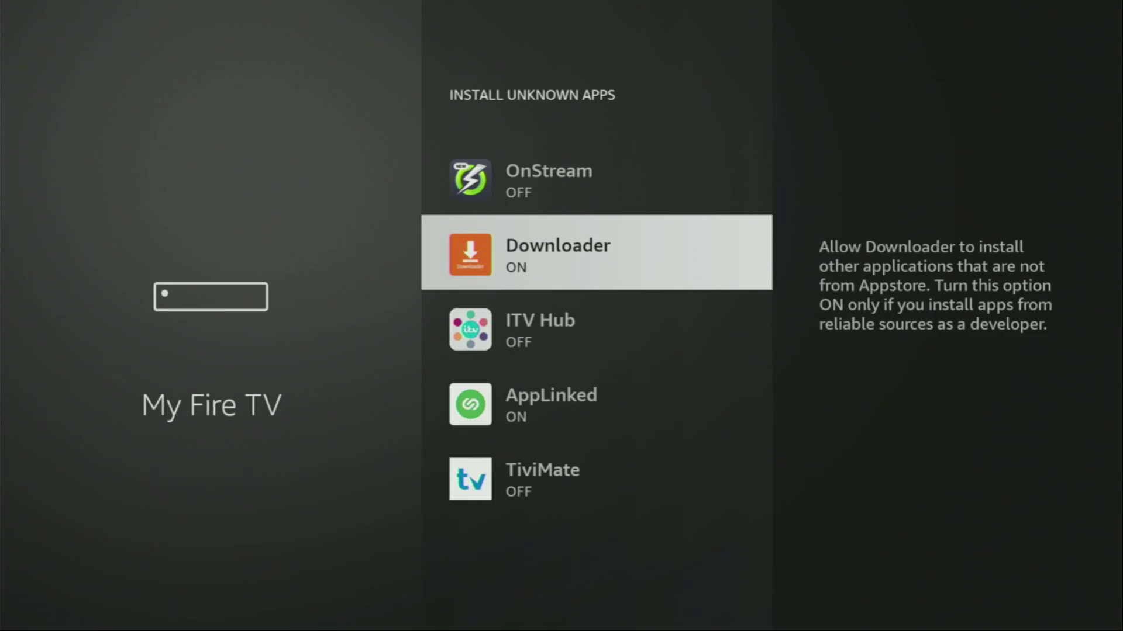
{"action": "key", "text": "Down"}
{"action": "key", "text": "Down"}
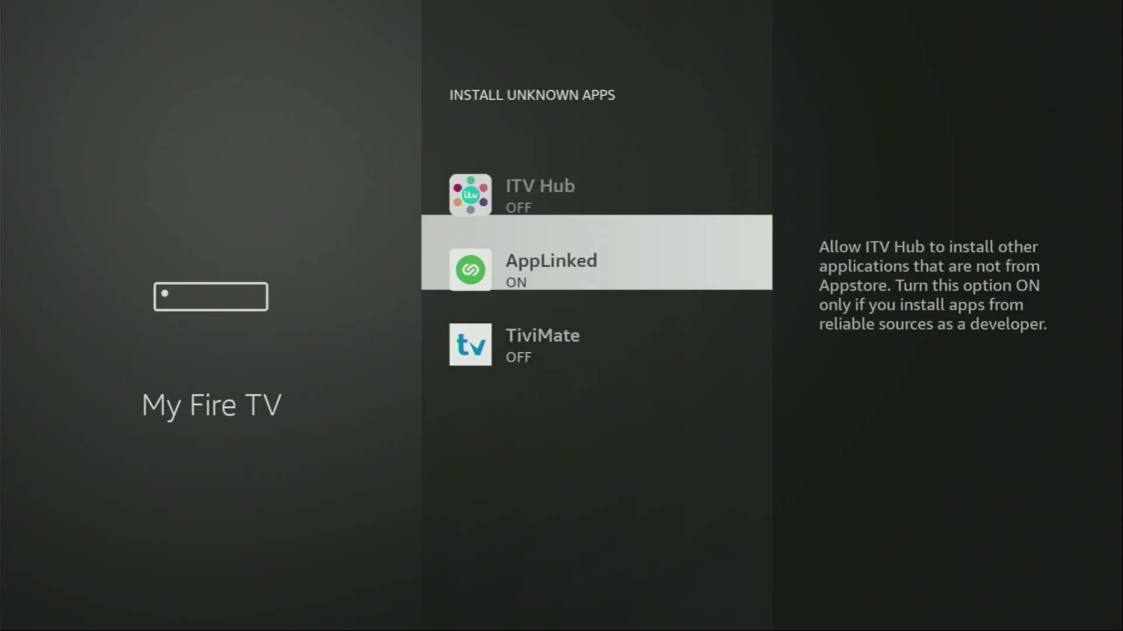
{"action": "key", "text": "Down"}
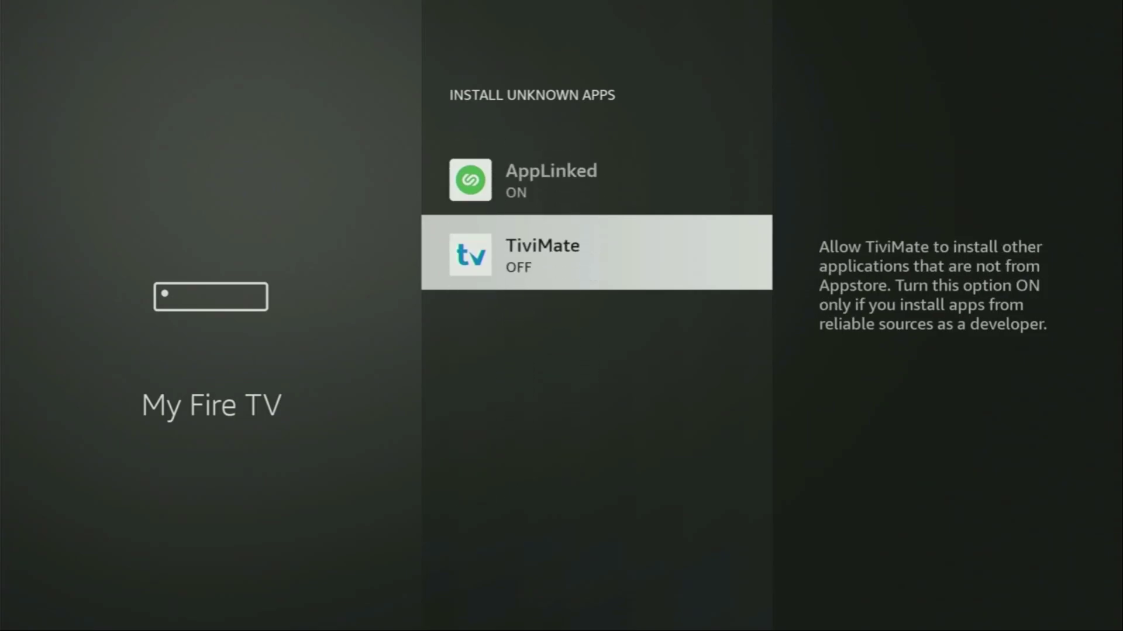
{"action": "key", "text": "Up"}
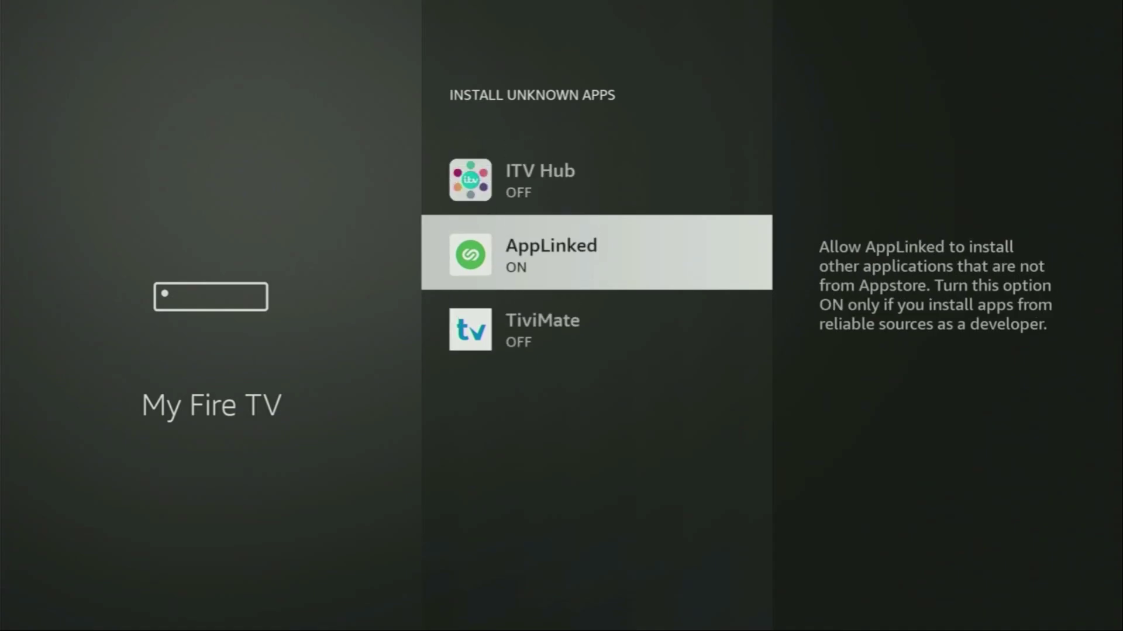
{"action": "key", "text": "Up"}
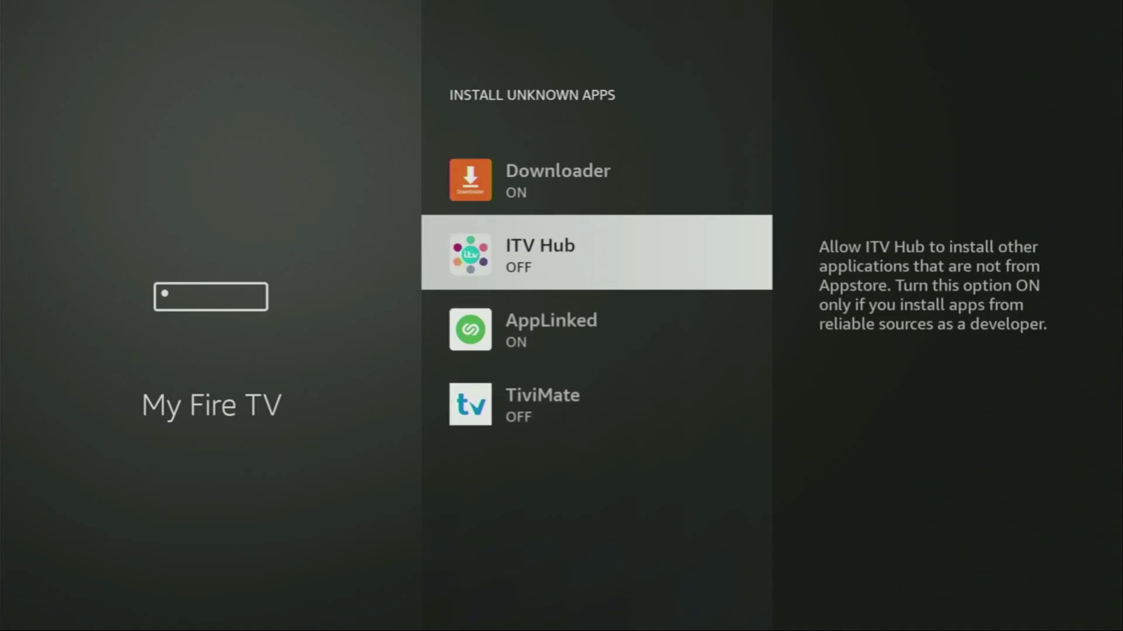
{"action": "key", "text": "Up"}
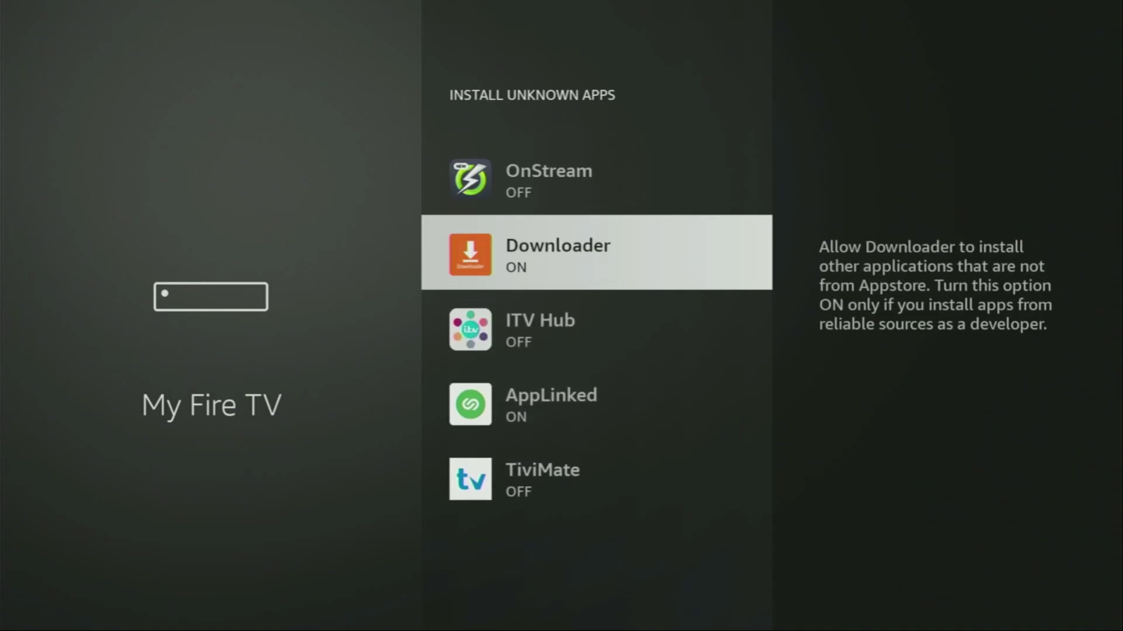
{"action": "key", "text": "Up"}
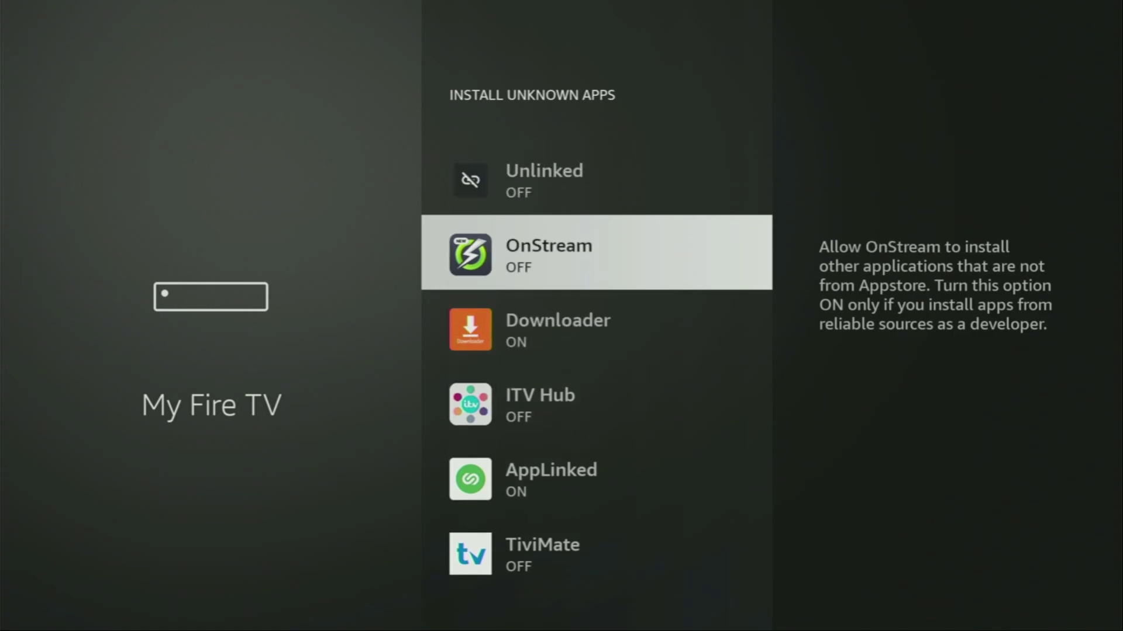
{"action": "key", "text": "Up"}
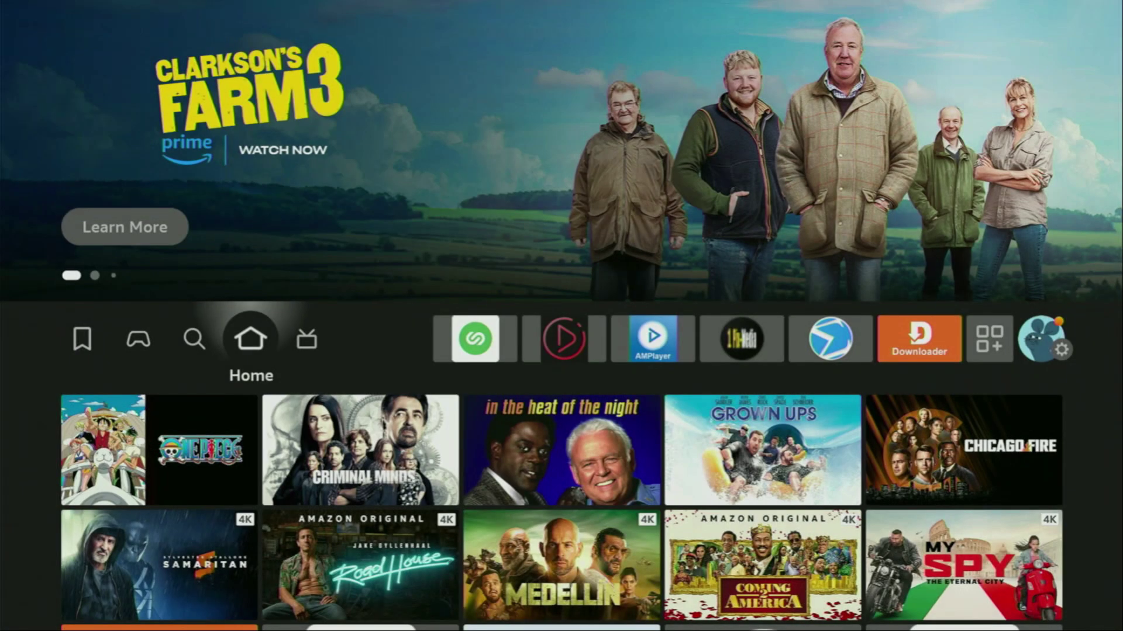
- Open the full Your Apps & Channels overview from the home screen
{"action": "key", "text": "Right"}
{"action": "key", "text": "Right"}
{"action": "key", "text": "Right"}
{"action": "key", "text": "Right"}
{"action": "key", "text": "Right"}
{"action": "key", "text": "Right"}
{"action": "key", "text": "Right"}
{"action": "key", "text": "Right"}
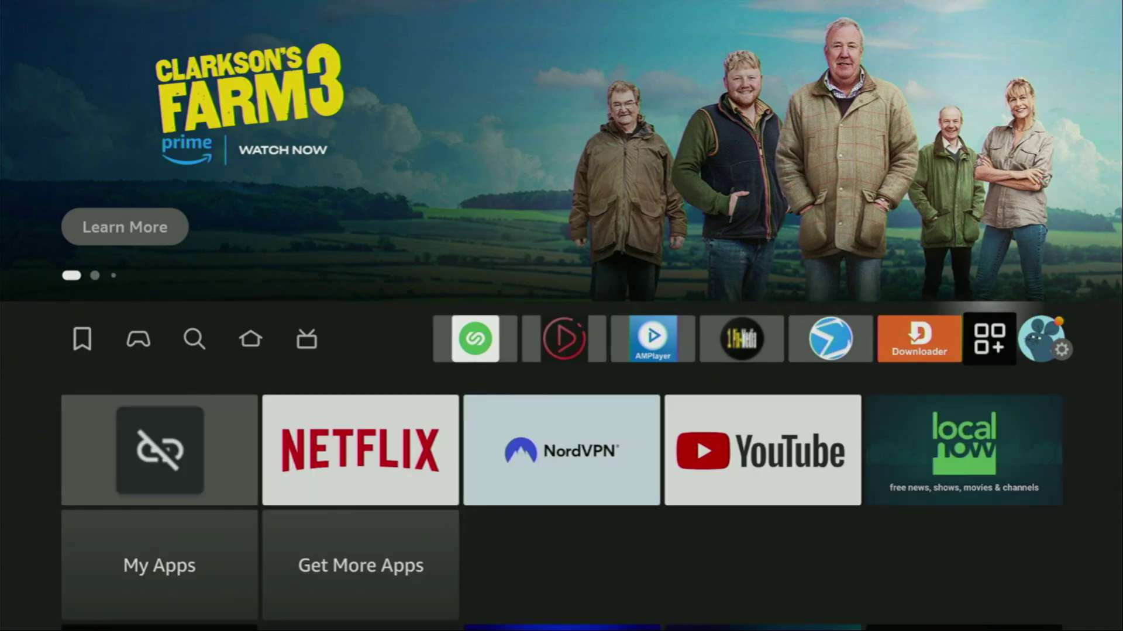
{"action": "key", "text": "Return"}
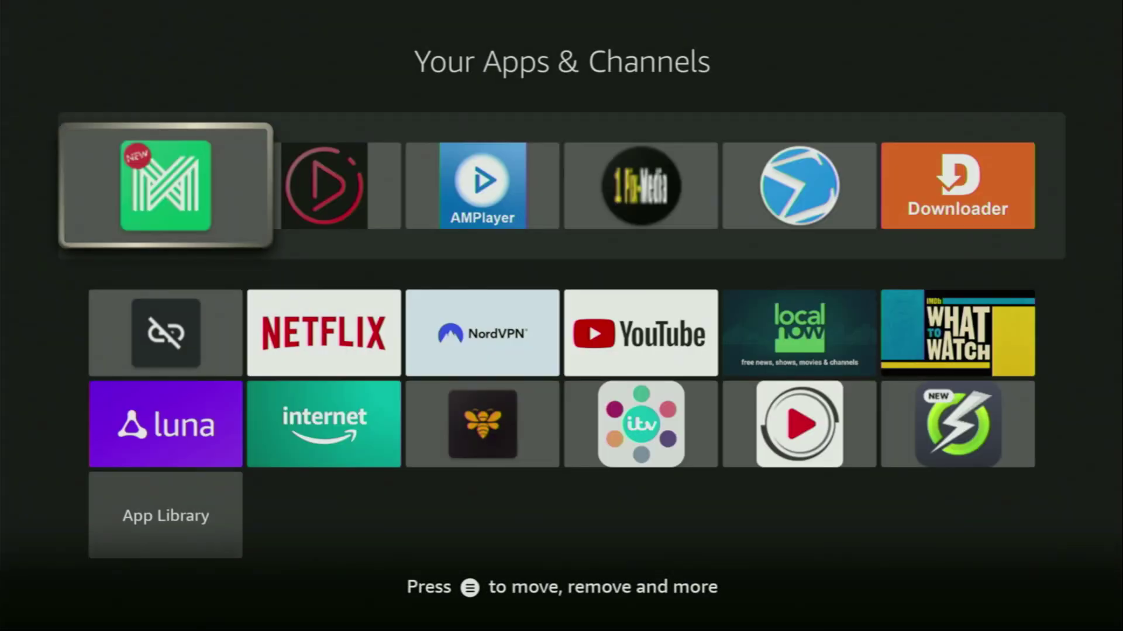
- Launch the NordVPN app from the Your Apps & Channels overview
{"action": "key", "text": "Right"}
{"action": "key", "text": "Right"}
{"action": "key", "text": "Right"}
{"action": "key", "text": "Right"}
{"action": "key", "text": "Right"}
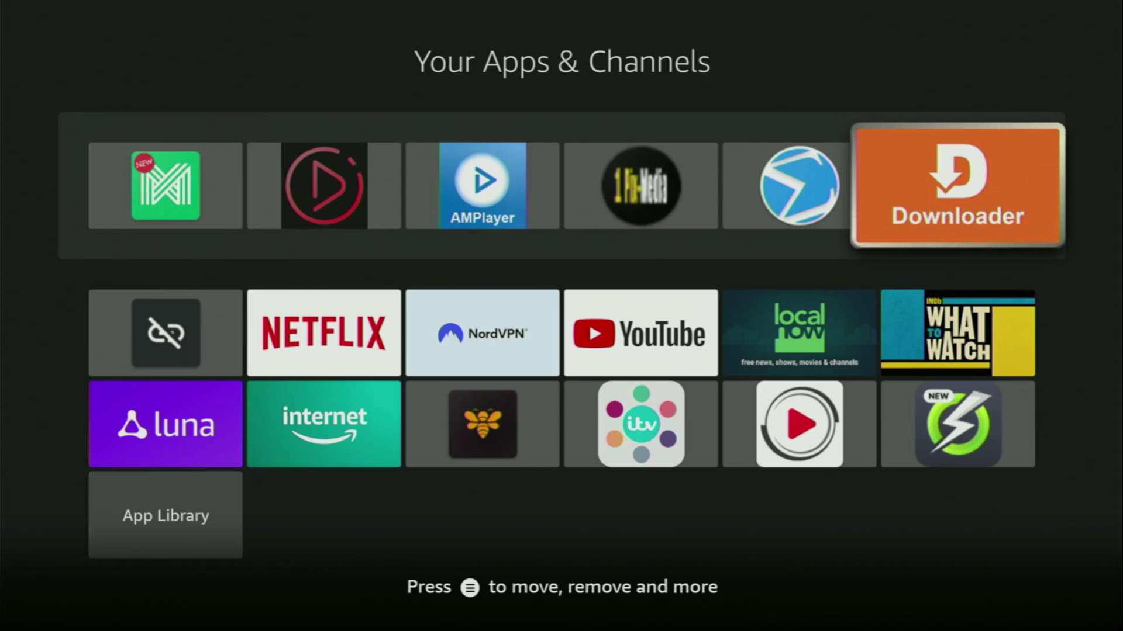
{"action": "key", "text": "Left"}
{"action": "key", "text": "Left"}
{"action": "key", "text": "Left"}
{"action": "key", "text": "Down"}
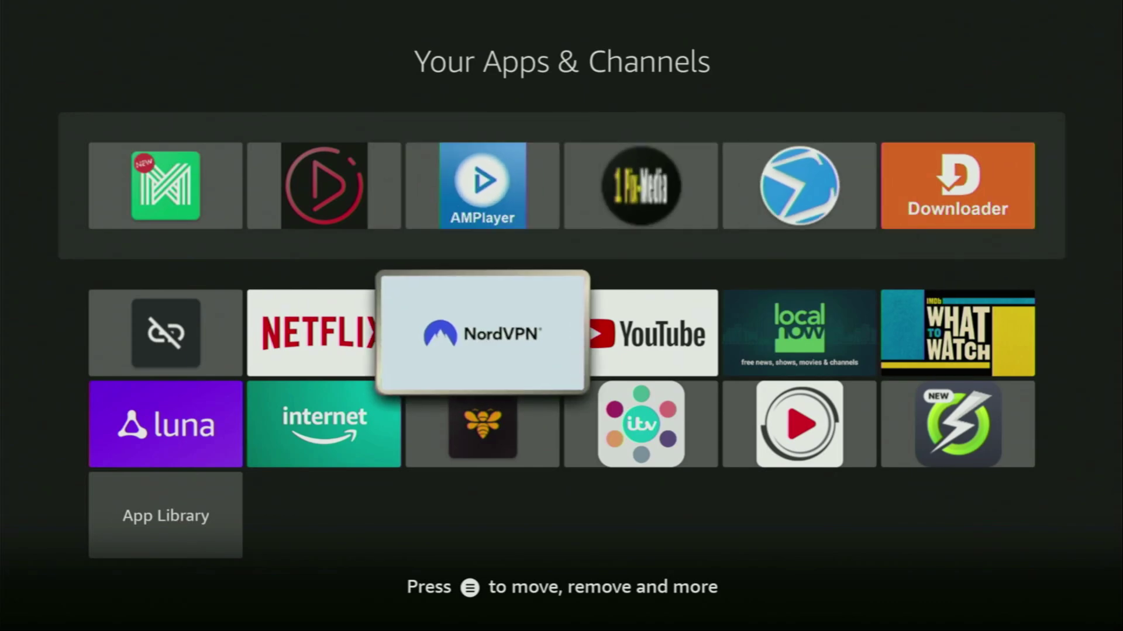
{"action": "key", "text": "Return"}
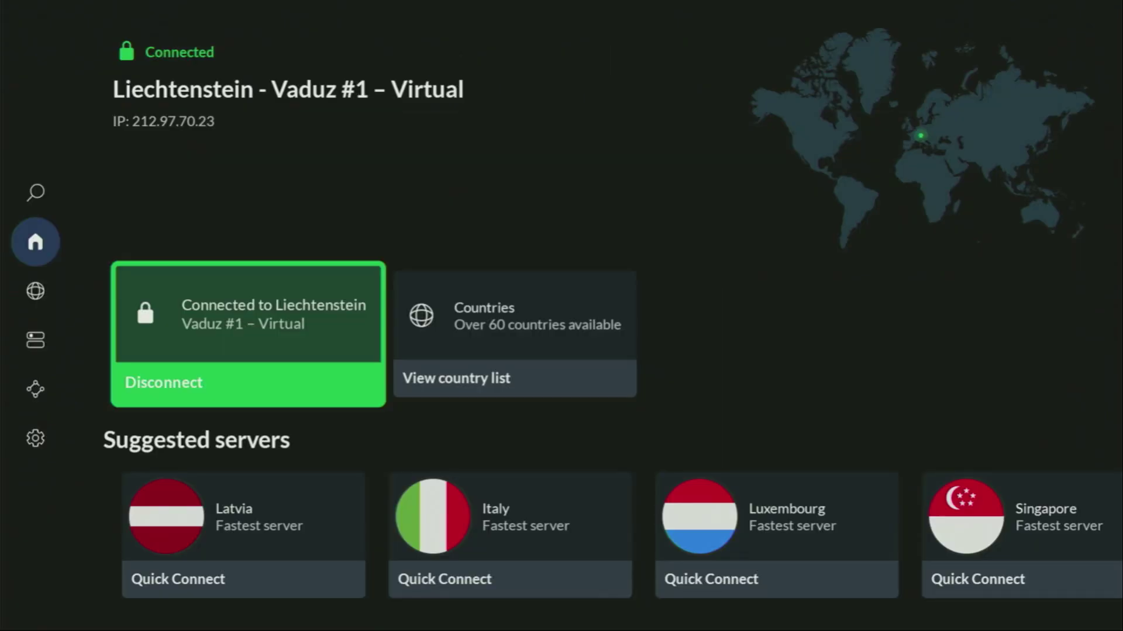
- Look through the suggested servers in NordVPN and open the full country list
{"action": "key", "text": "Down"}
{"action": "key", "text": "Right"}
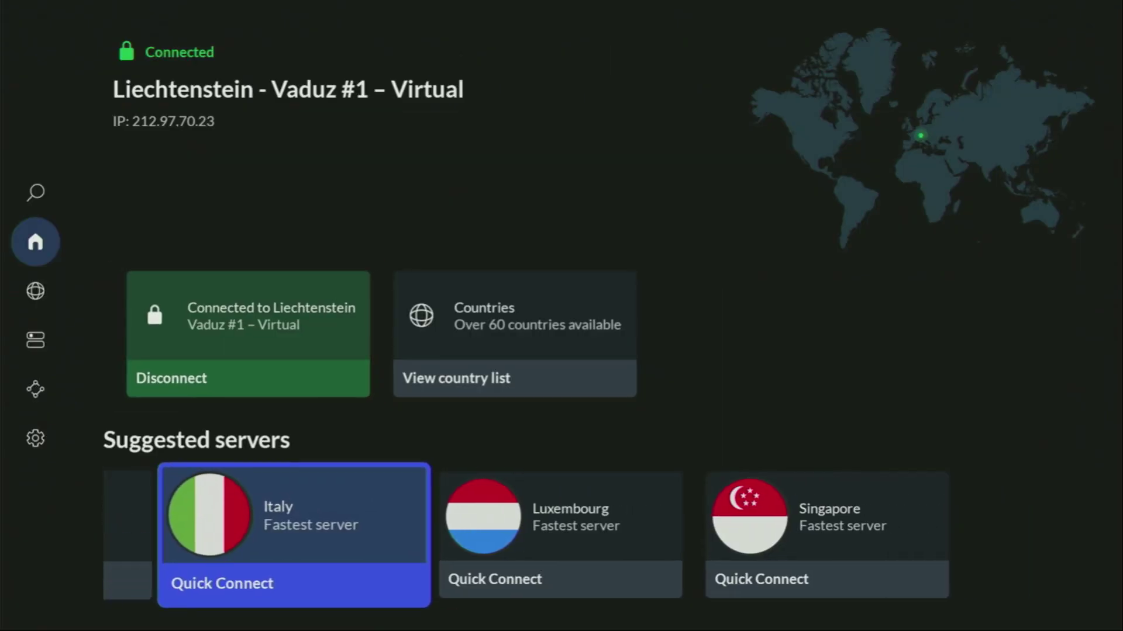
{"action": "key", "text": "Right"}
{"action": "key", "text": "Right"}
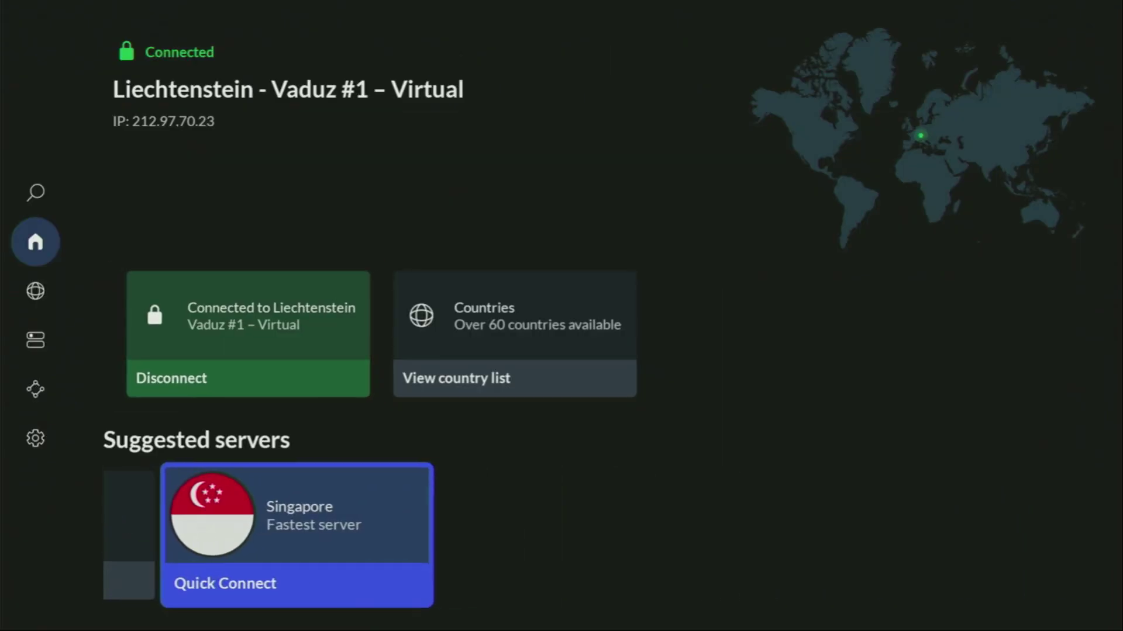
{"action": "key", "text": "Up"}
{"action": "key", "text": "Right"}
{"action": "key", "text": "Return"}
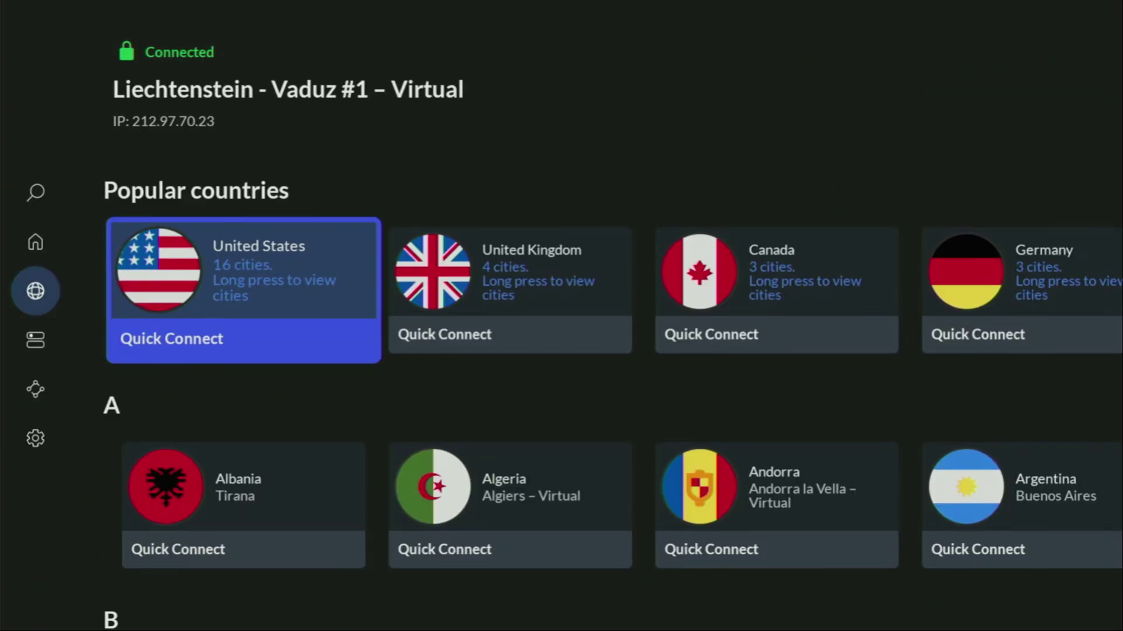
- Find Canada in section C of the country list and quick-connect the VPN to it
{"action": "key", "text": "Down"}
{"action": "key", "text": "Right"}
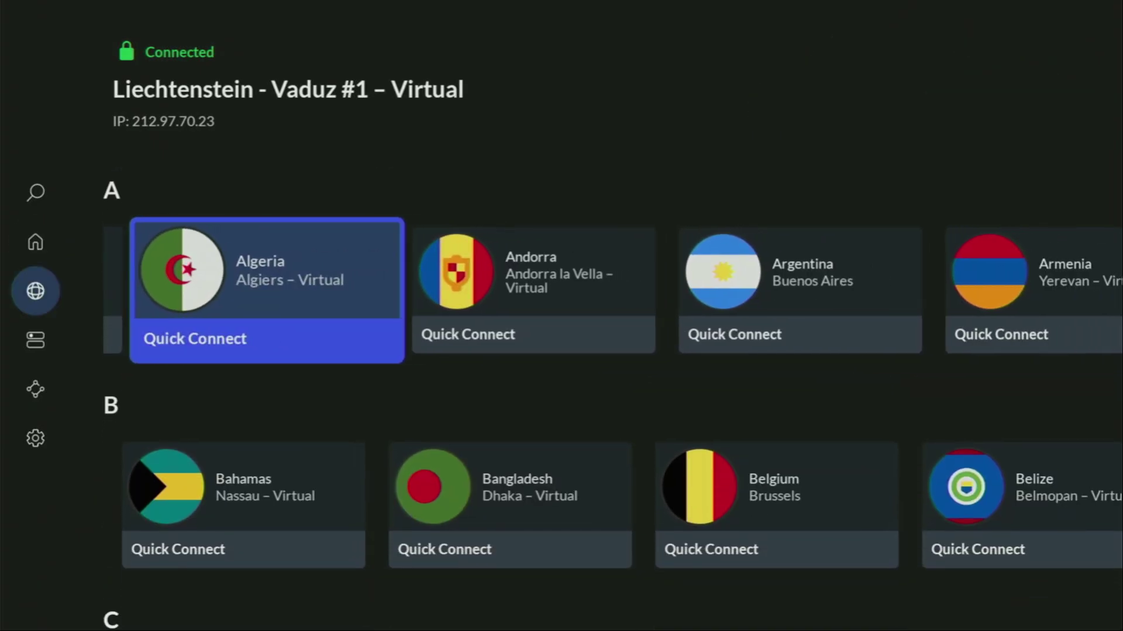
{"action": "key", "text": "Right"}
{"action": "key", "text": "Right"}
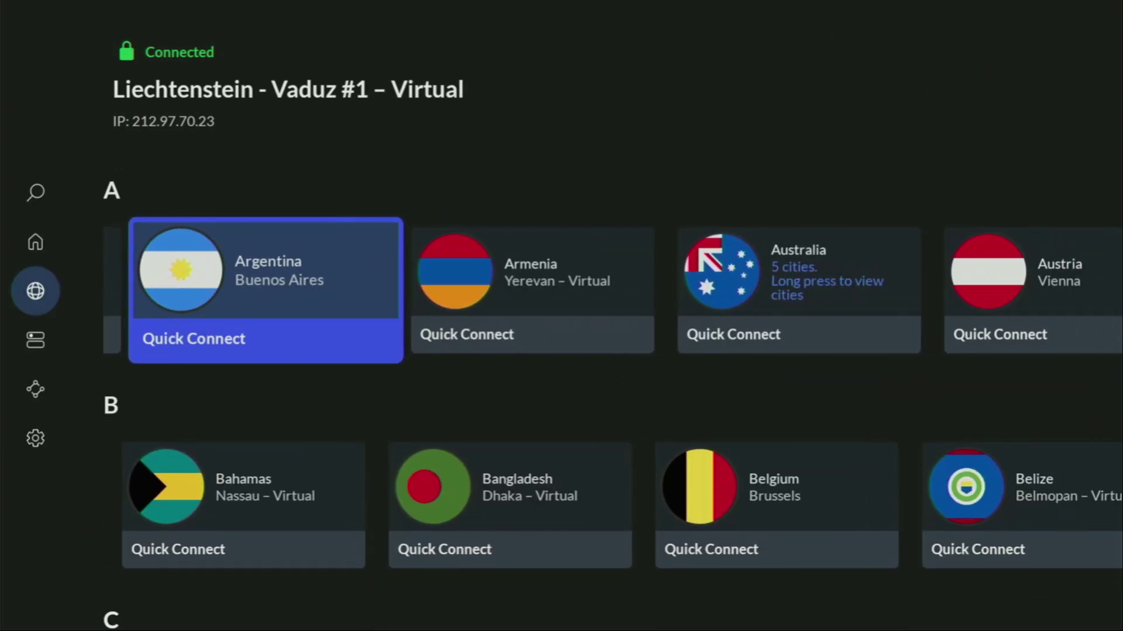
{"action": "key", "text": "Right"}
{"action": "key", "text": "Right"}
{"action": "key", "text": "Right"}
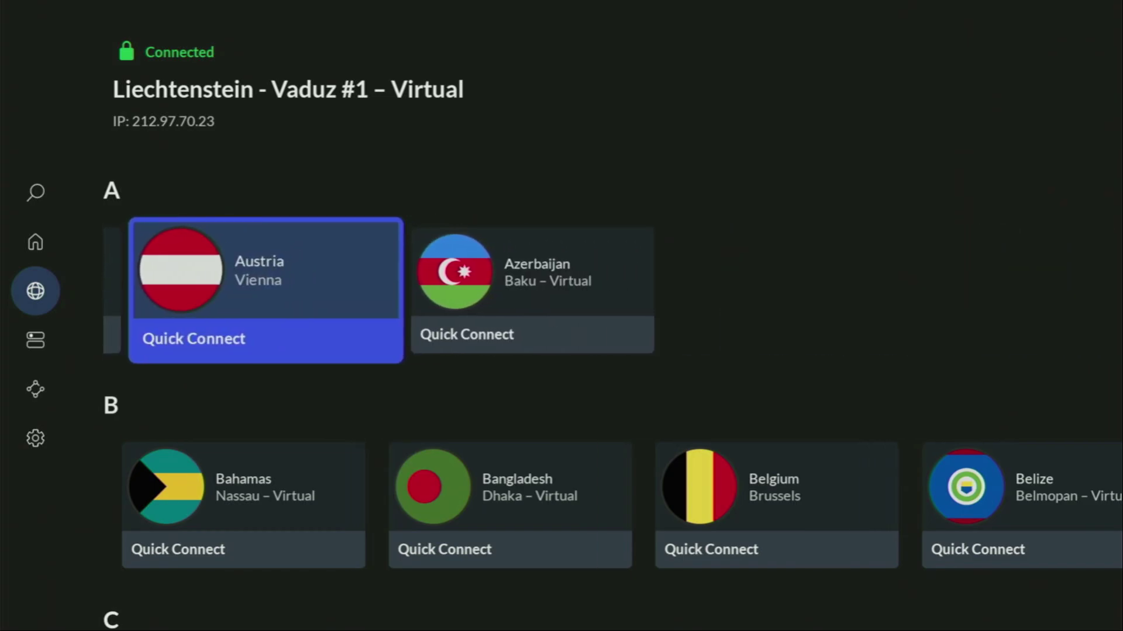
{"action": "key", "text": "Right"}
{"action": "key", "text": "Down"}
{"action": "key", "text": "Right"}
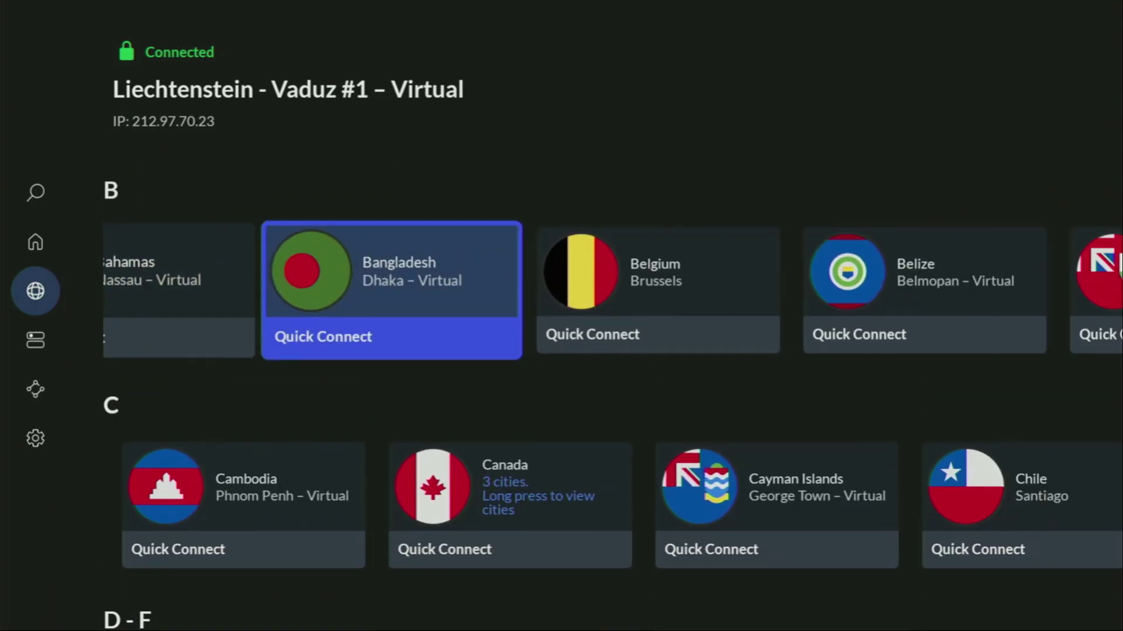
{"action": "key", "text": "Right"}
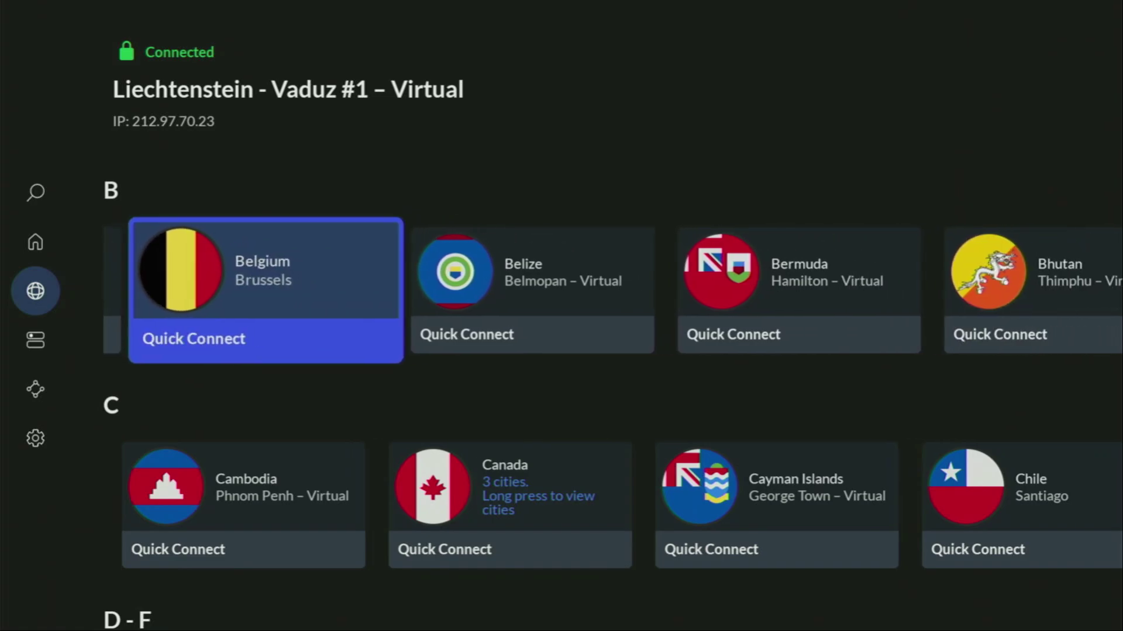
{"action": "key", "text": "Right"}
{"action": "key", "text": "Down"}
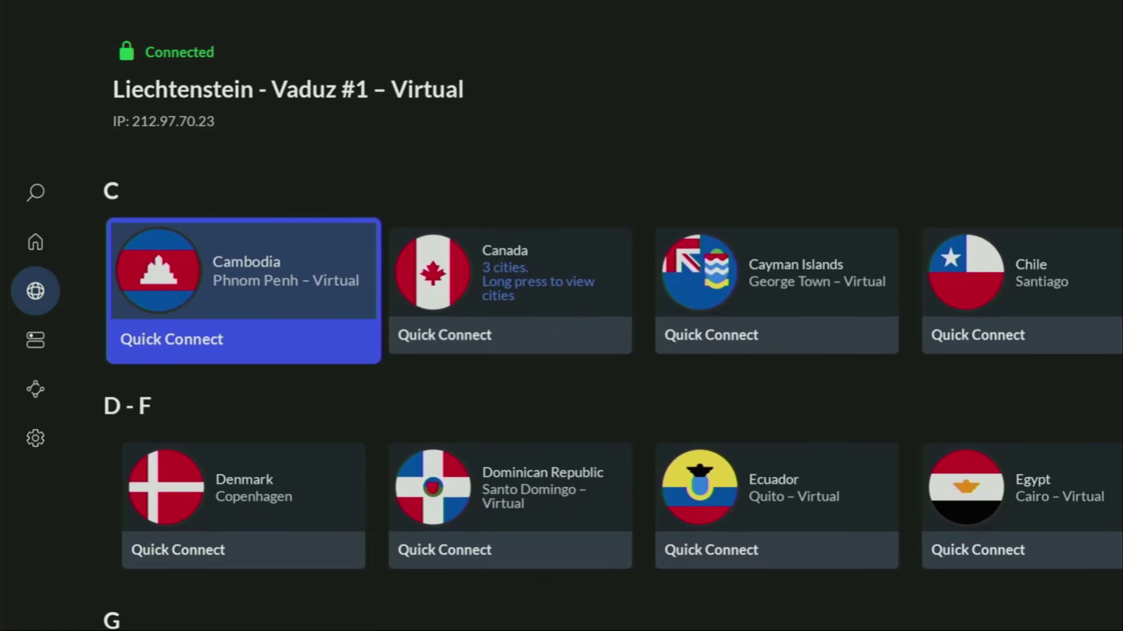
{"action": "key", "text": "Right"}
{"action": "key", "text": "Return"}
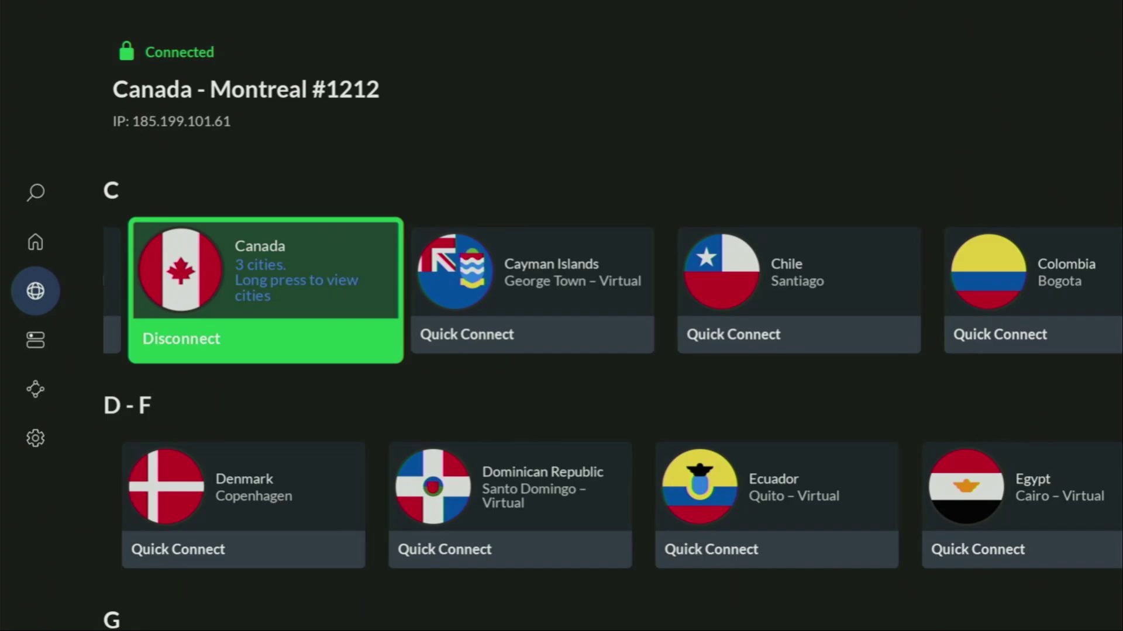
- Examine the countries listed after C, from the D - F section onward
{"action": "key", "text": "Down"}
{"action": "key", "text": "Right"}
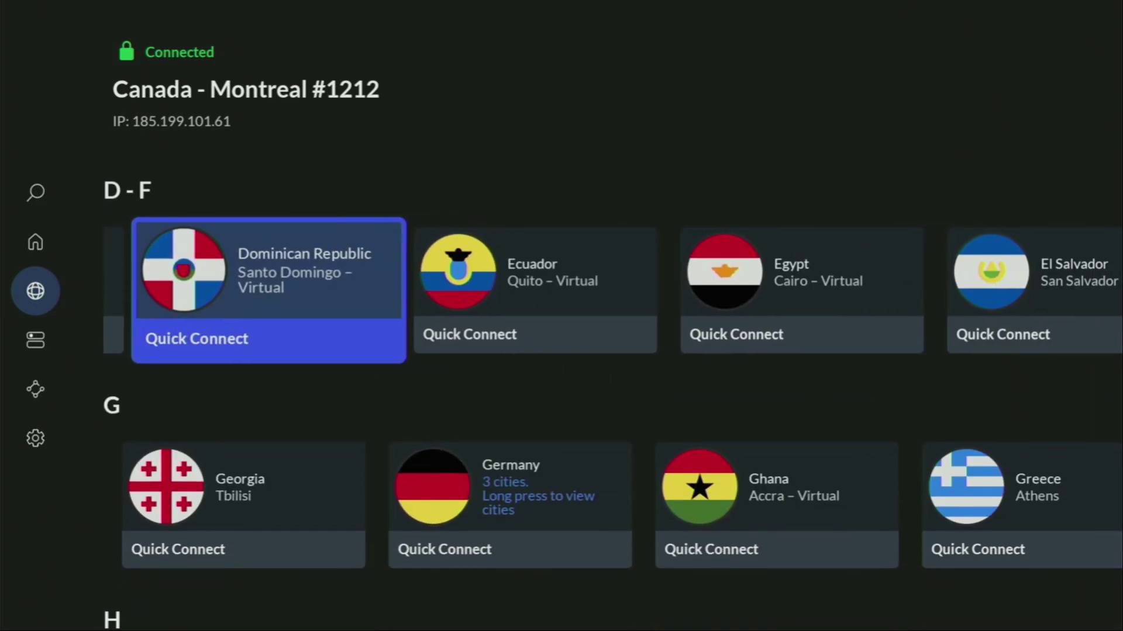
{"action": "key", "text": "Right"}
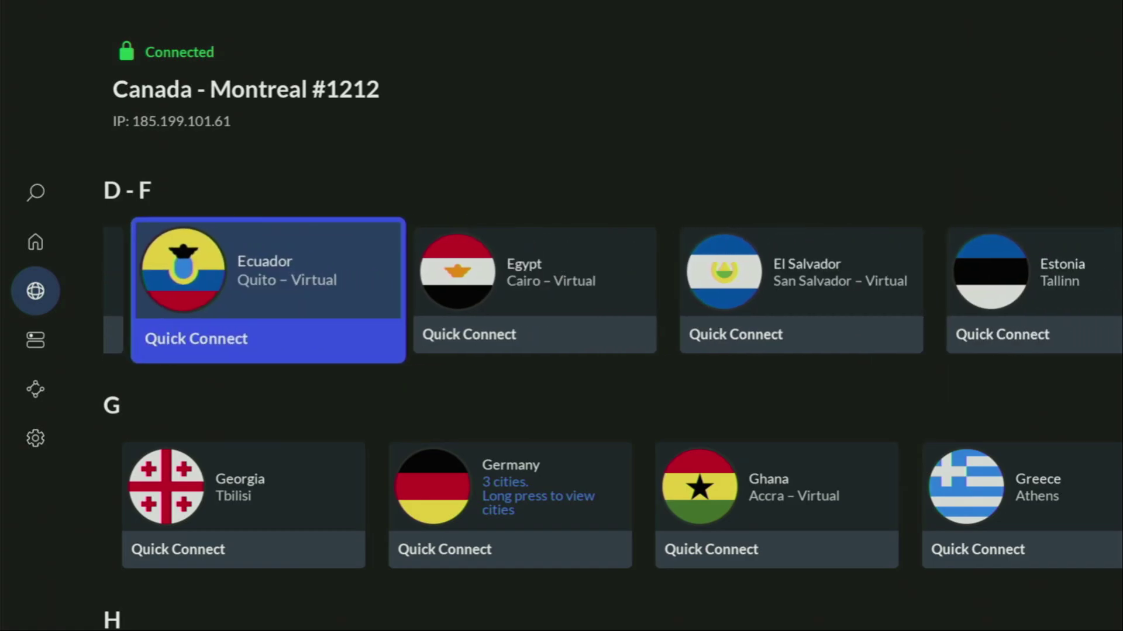
{"action": "key", "text": "Down"}
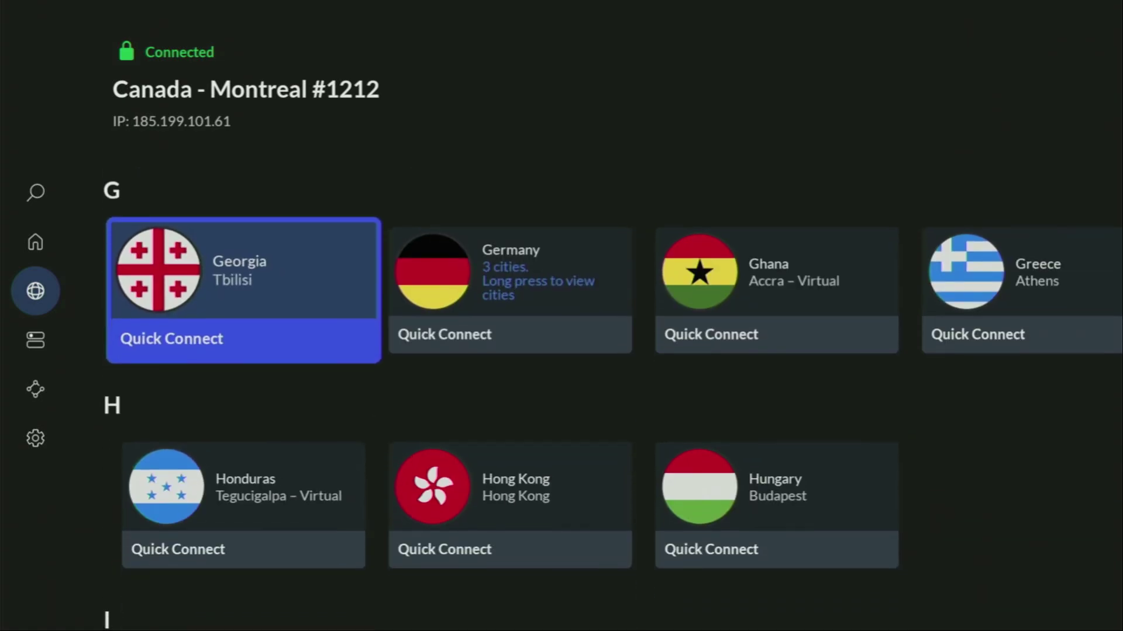
{"action": "key", "text": "Down"}
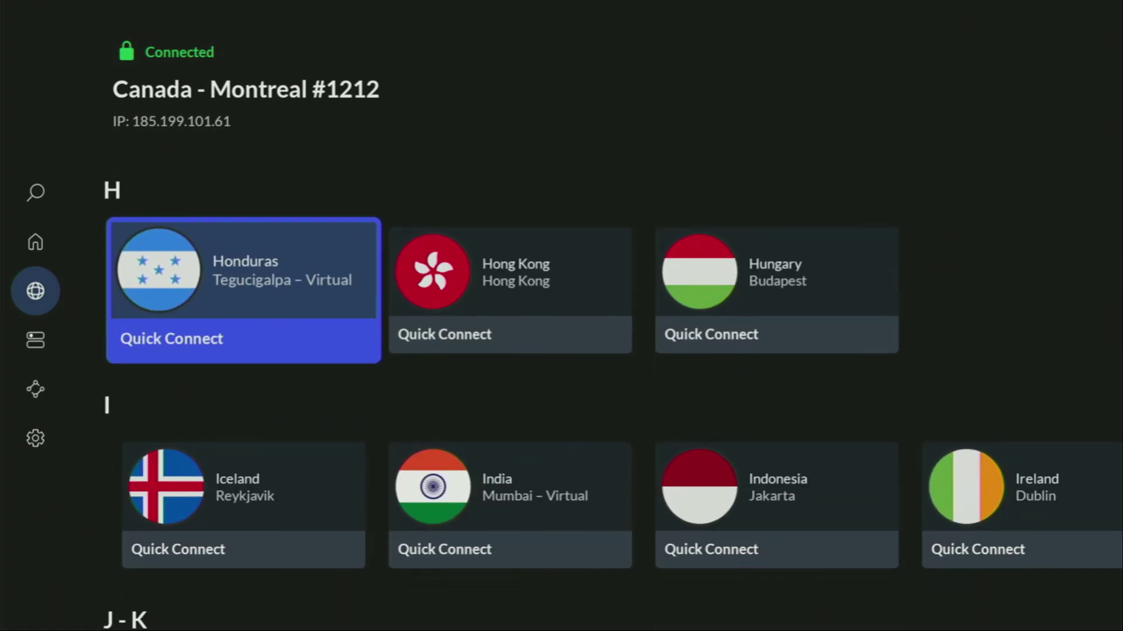
{"action": "key", "text": "Down"}
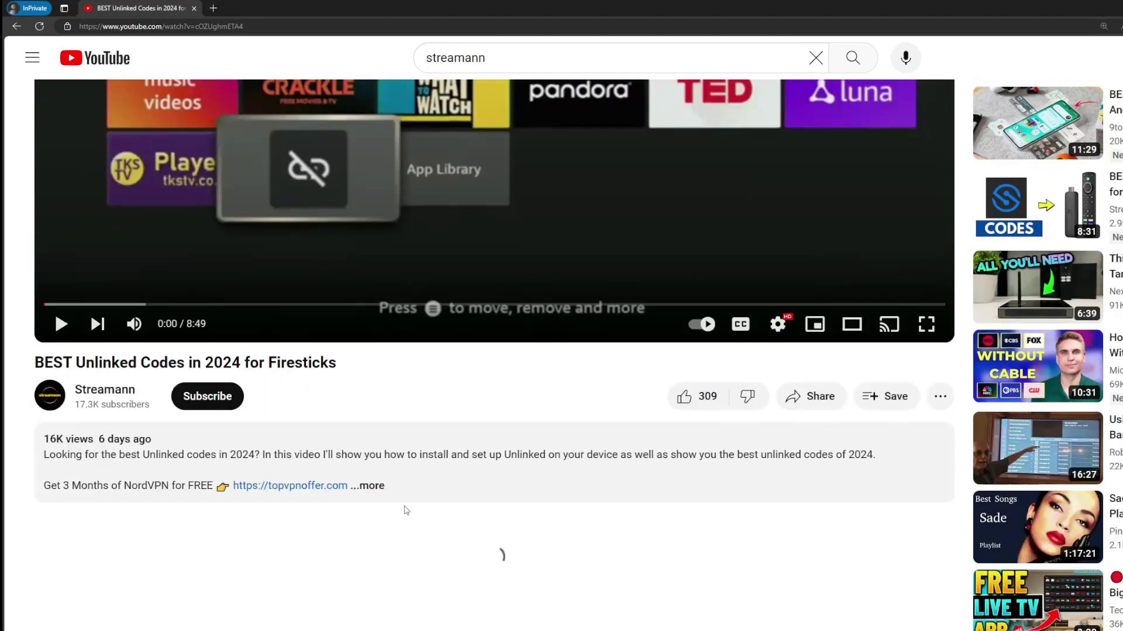
- On the YouTube video page, expand the description, find the topvpnoffer.com link in the pinned comment, and view the NordVPN offer's 3 extra months
{"action": "scroll", "coordinate": [406, 510], "scroll_direction": "down", "scroll_amount": 2}
{"action": "left_click", "coordinate": [367, 347]}
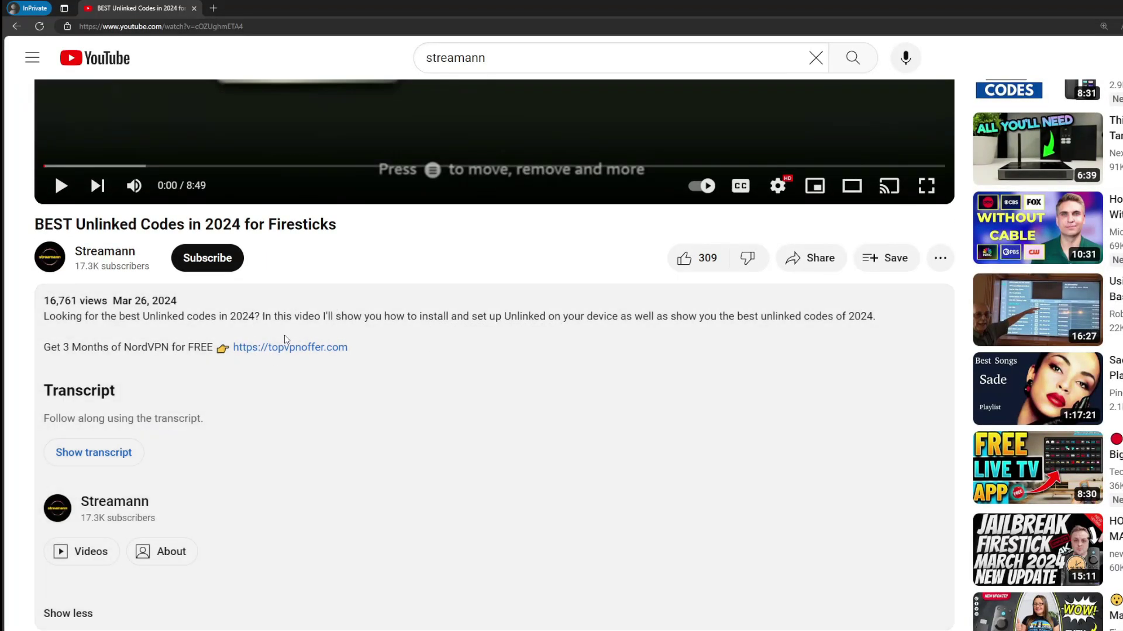
{"action": "scroll", "coordinate": [278, 384], "scroll_direction": "down", "scroll_amount": 5}
{"action": "left_click_drag", "start_coordinate": [384, 486], "coordinate": [291, 471]}
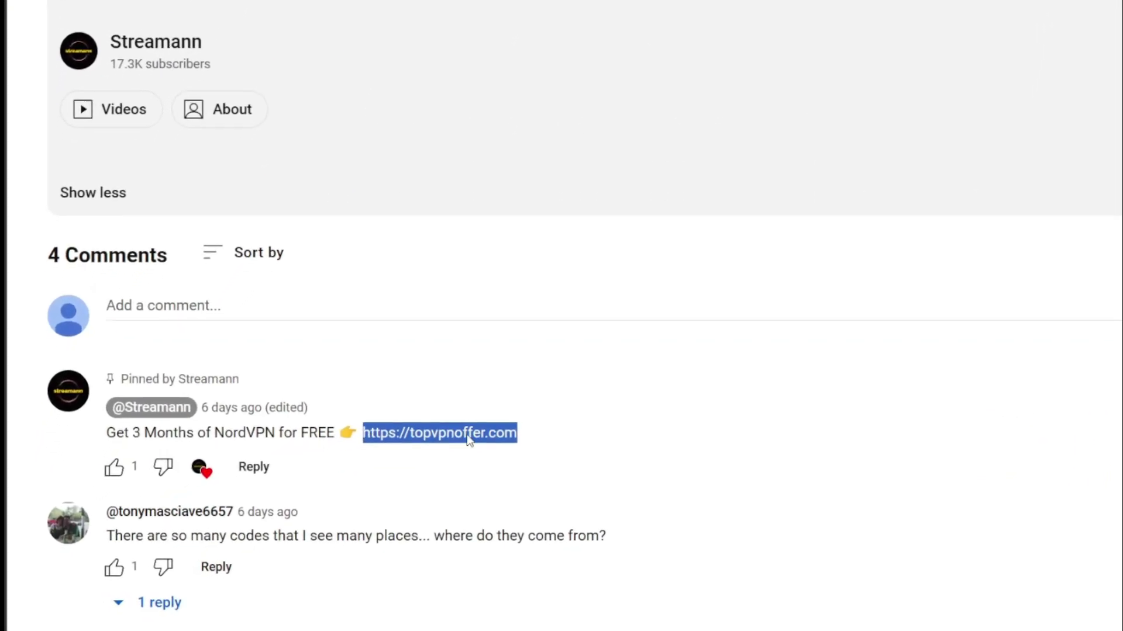
{"action": "left_click", "coordinate": [470, 440]}
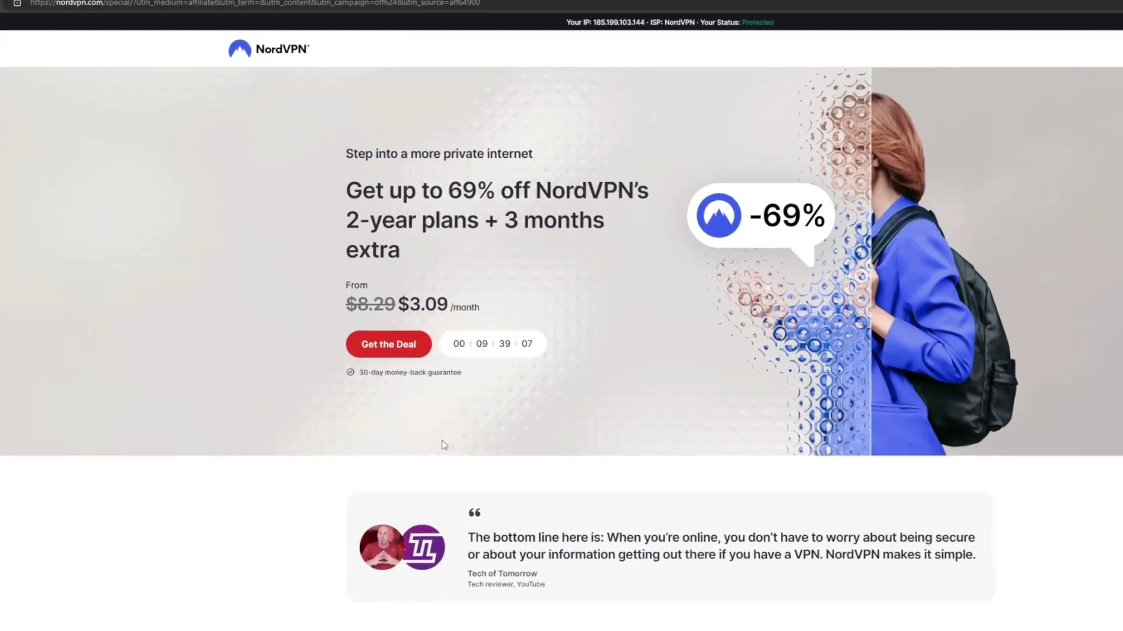
{"action": "left_click_drag", "start_coordinate": [503, 220], "coordinate": [629, 244]}
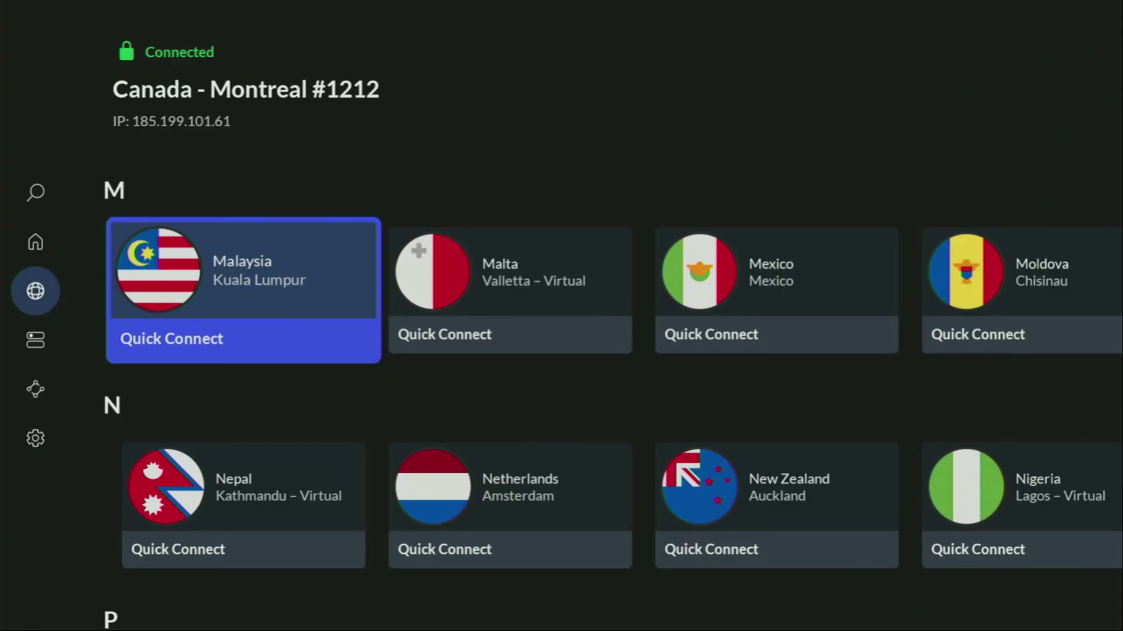
- Back in the NordVPN app, examine the countries from section M onward, including those listed under P
{"action": "key", "text": "Down"}
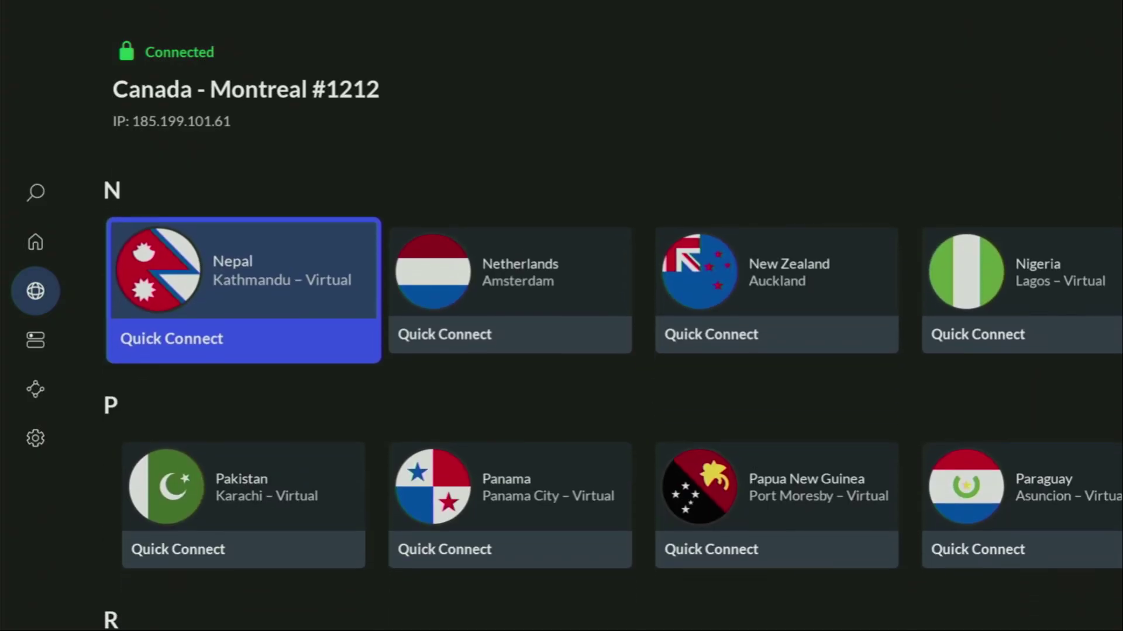
{"action": "key", "text": "Down"}
{"action": "key", "text": "Right"}
{"action": "key", "text": "Right"}
{"action": "key", "text": "Right"}
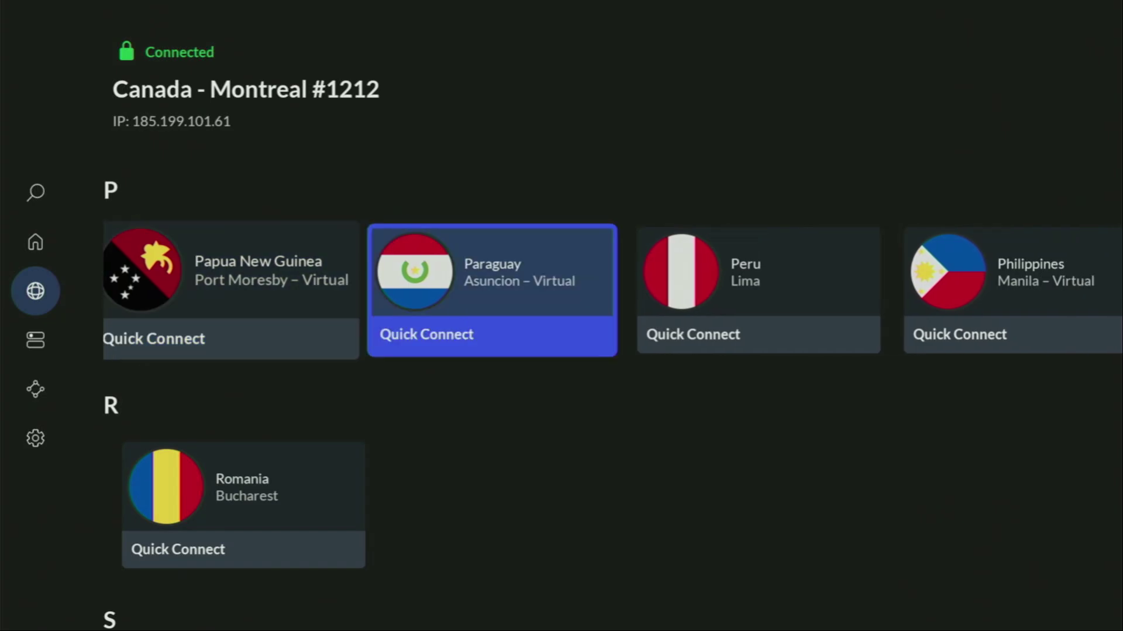
{"action": "key", "text": "Right"}
{"action": "key", "text": "Right"}
{"action": "key", "text": "Right"}
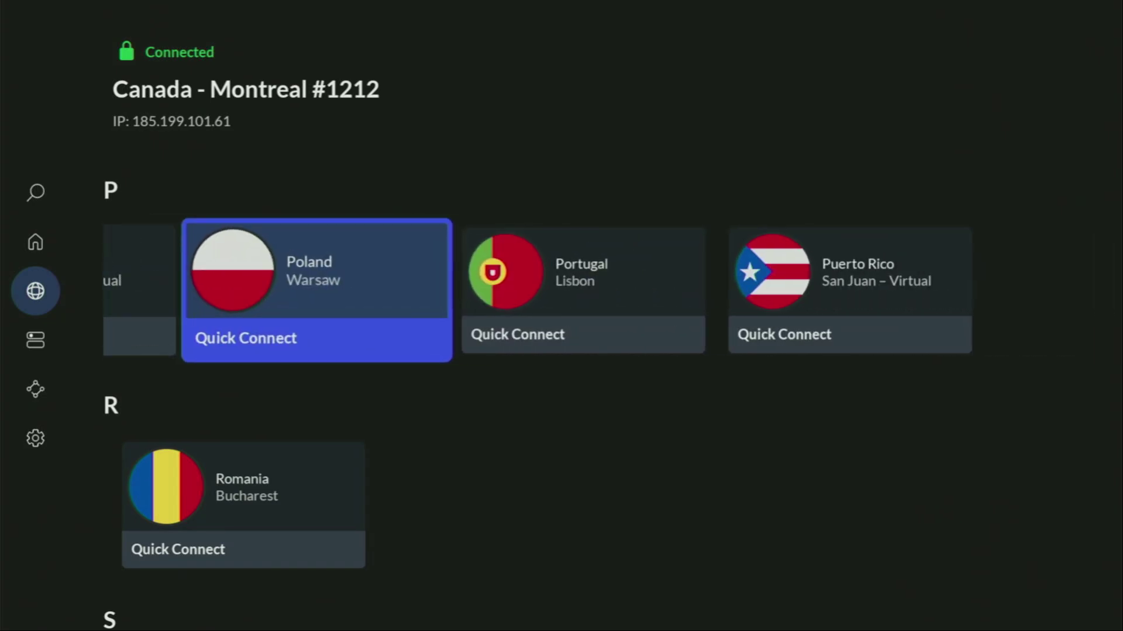
{"action": "key", "text": "Right"}
{"action": "key", "text": "Up"}
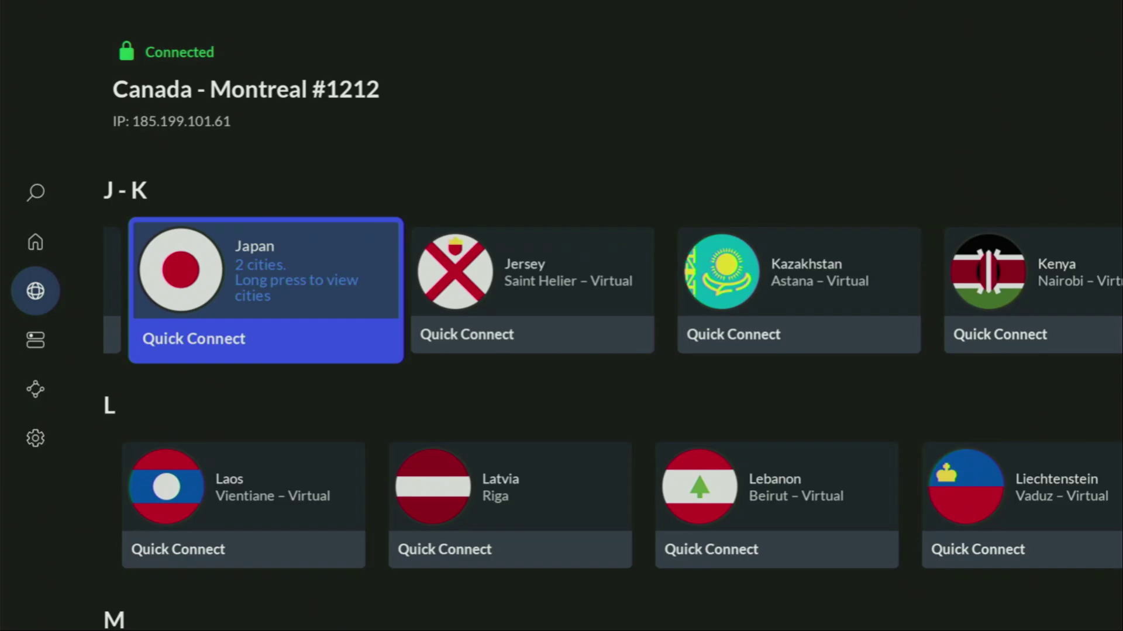
- Return to the Fire TV home screen and launch Downloader without updating it
{"action": "key", "text": "Home"}
{"action": "key", "text": "Right"}
{"action": "key", "text": "Right"}
{"action": "key", "text": "Right"}
{"action": "key", "text": "Right"}
{"action": "key", "text": "Right"}
{"action": "key", "text": "Right"}
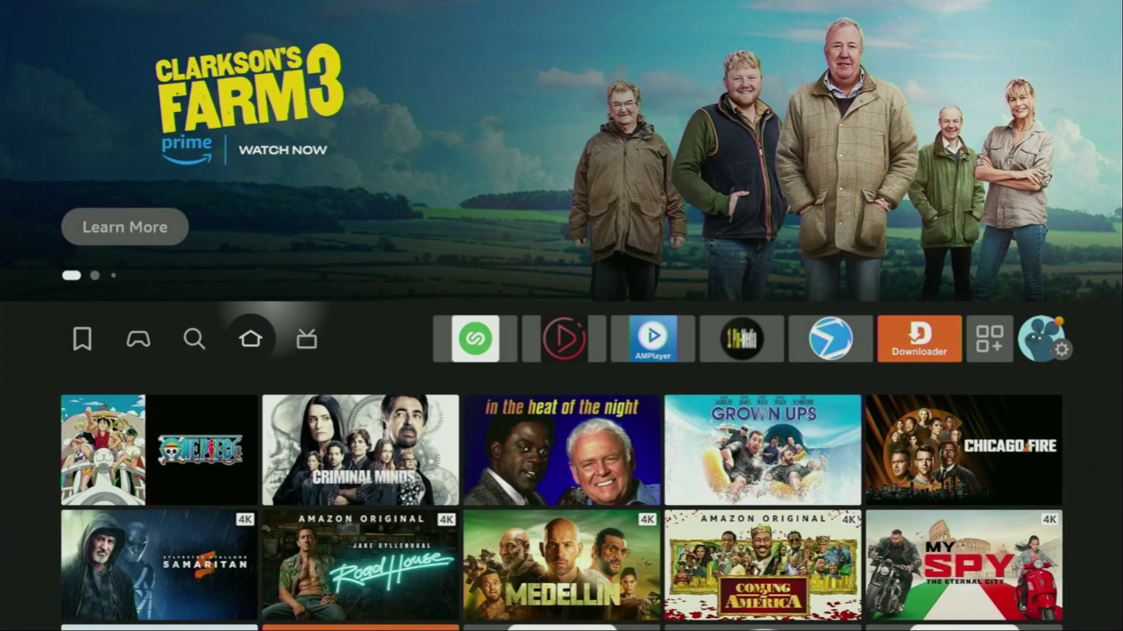
{"action": "key", "text": "Right"}
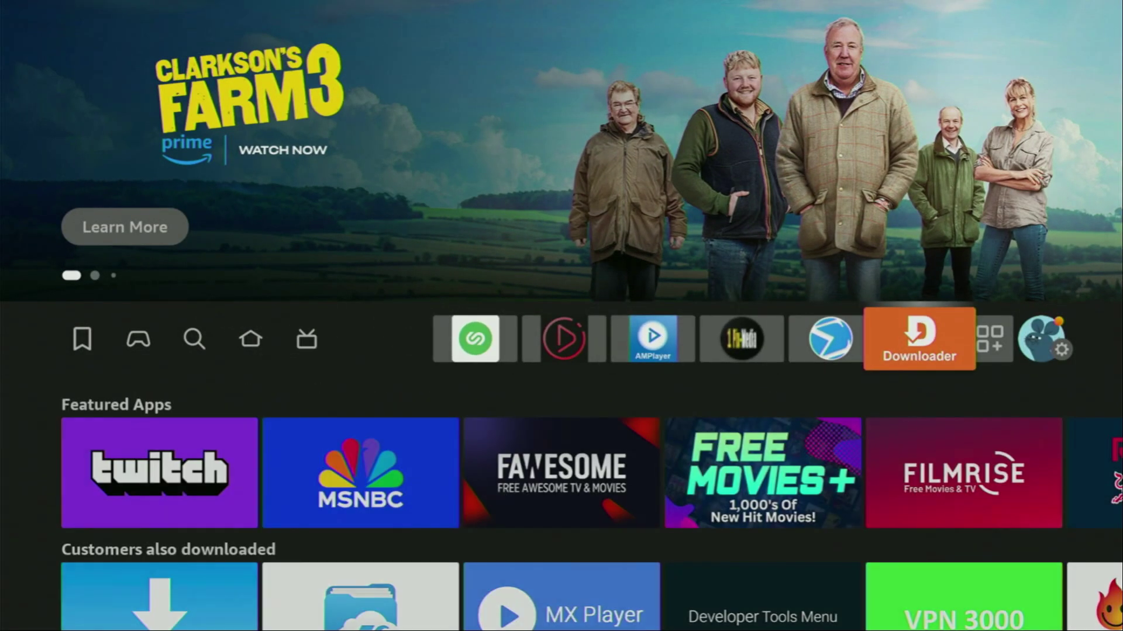
{"action": "key", "text": "Return"}
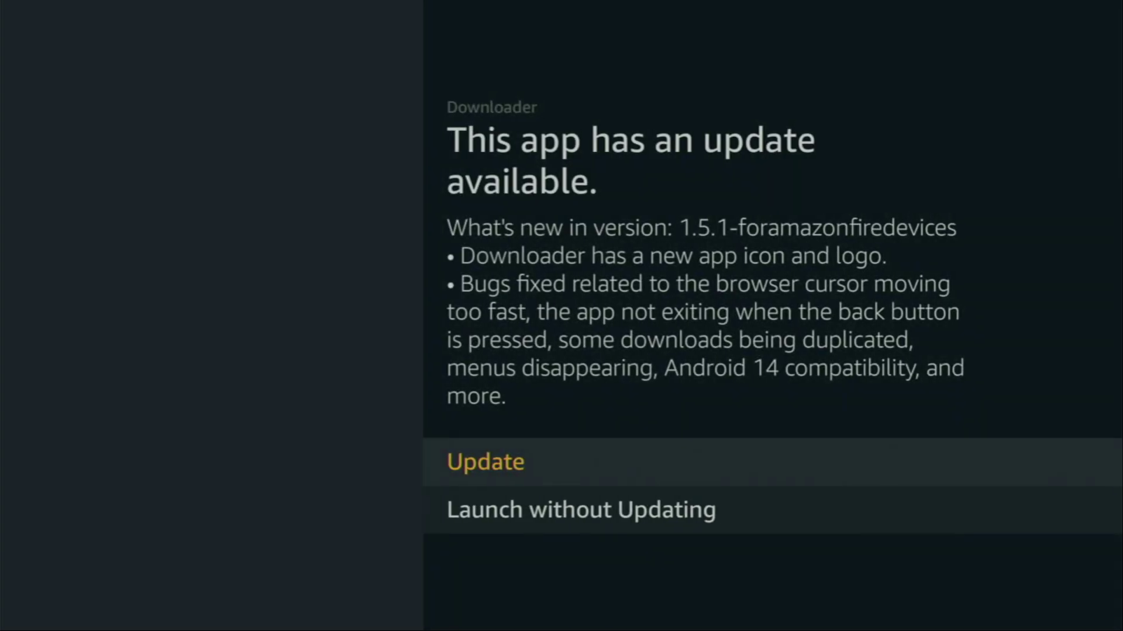
{"action": "key", "text": "Down"}
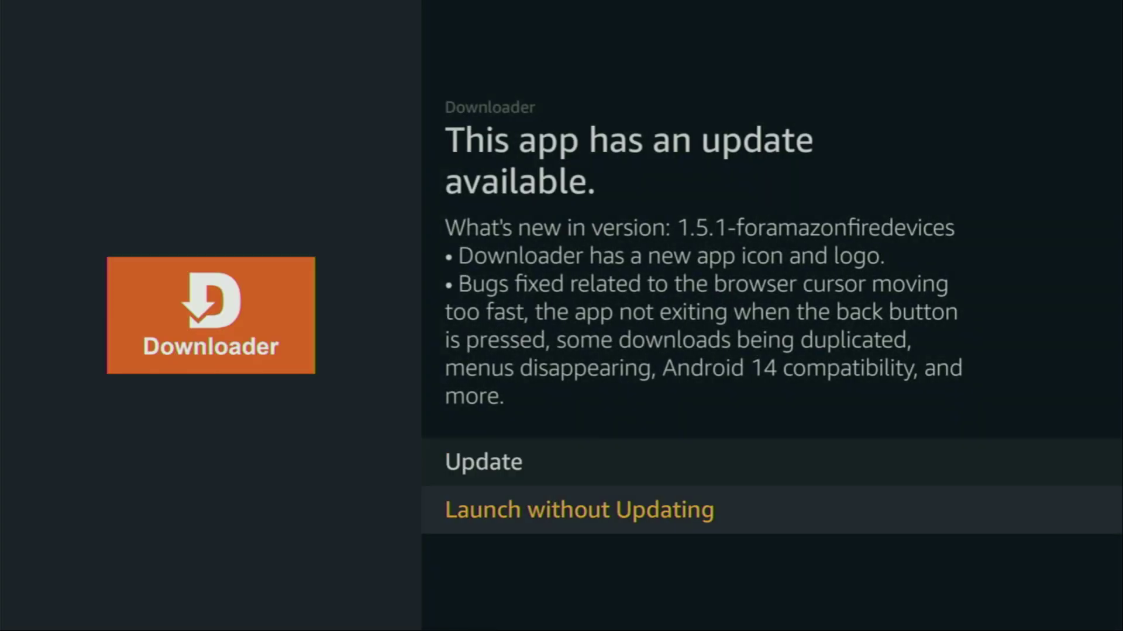
{"action": "key", "text": "Return"}
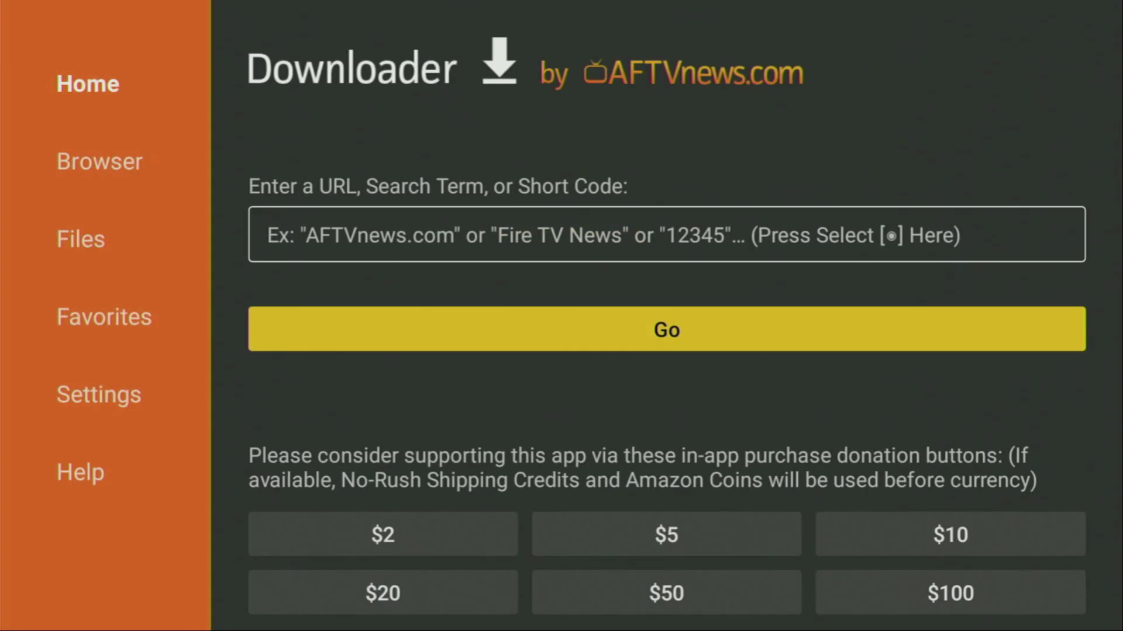
{"action": "key", "text": "Left"}
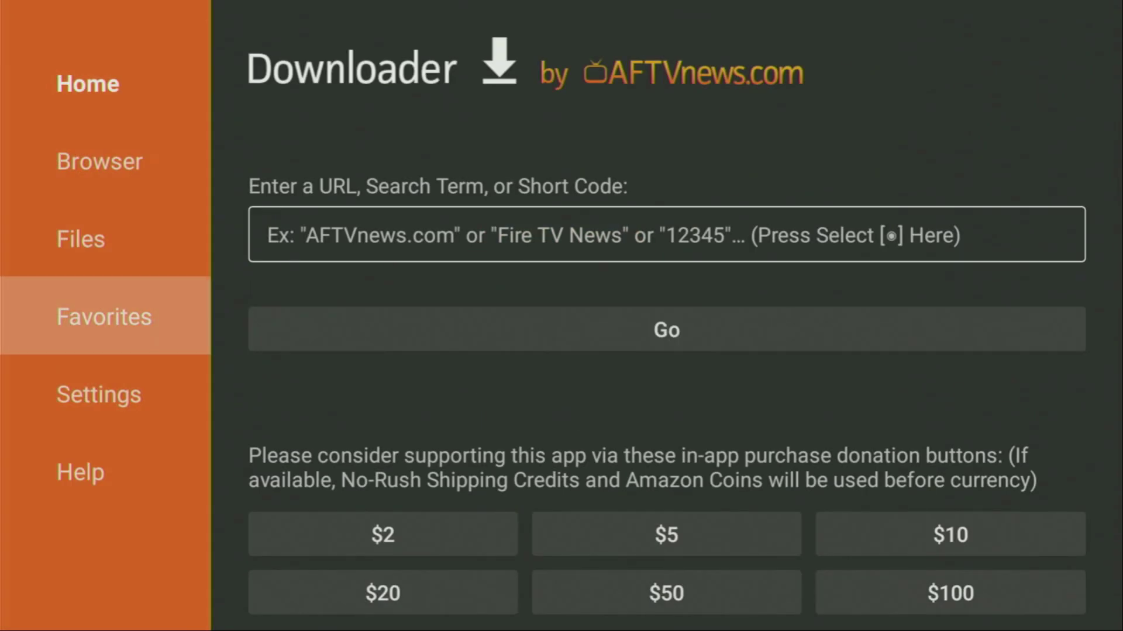
{"action": "key", "text": "Up"}
{"action": "key", "text": "Up"}
{"action": "key", "text": "Up"}
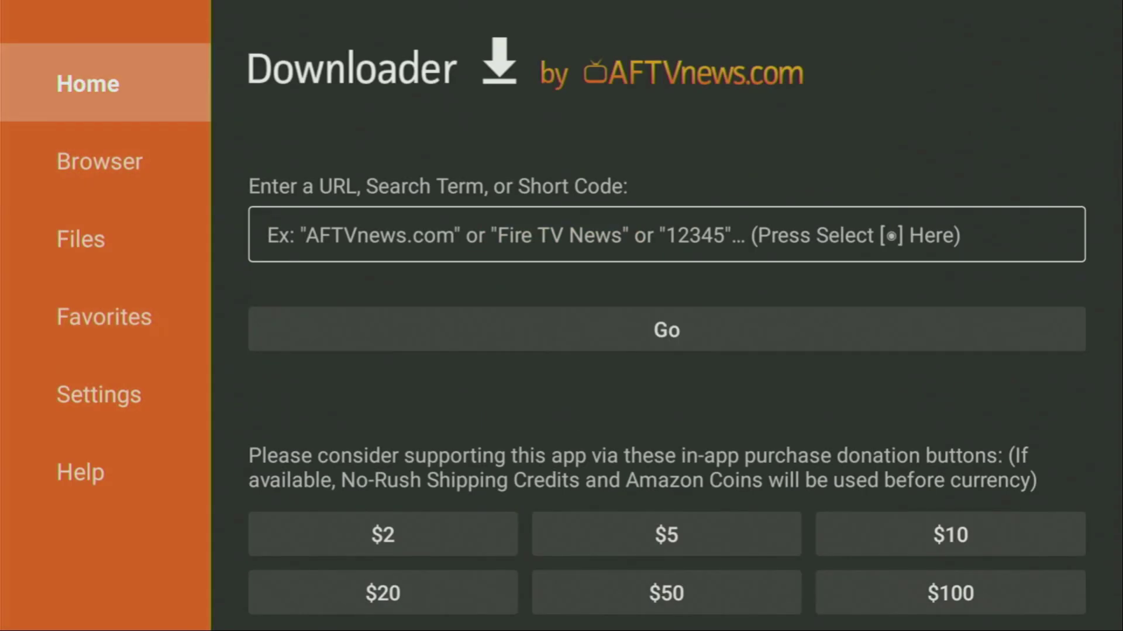
{"action": "key", "text": "Down"}
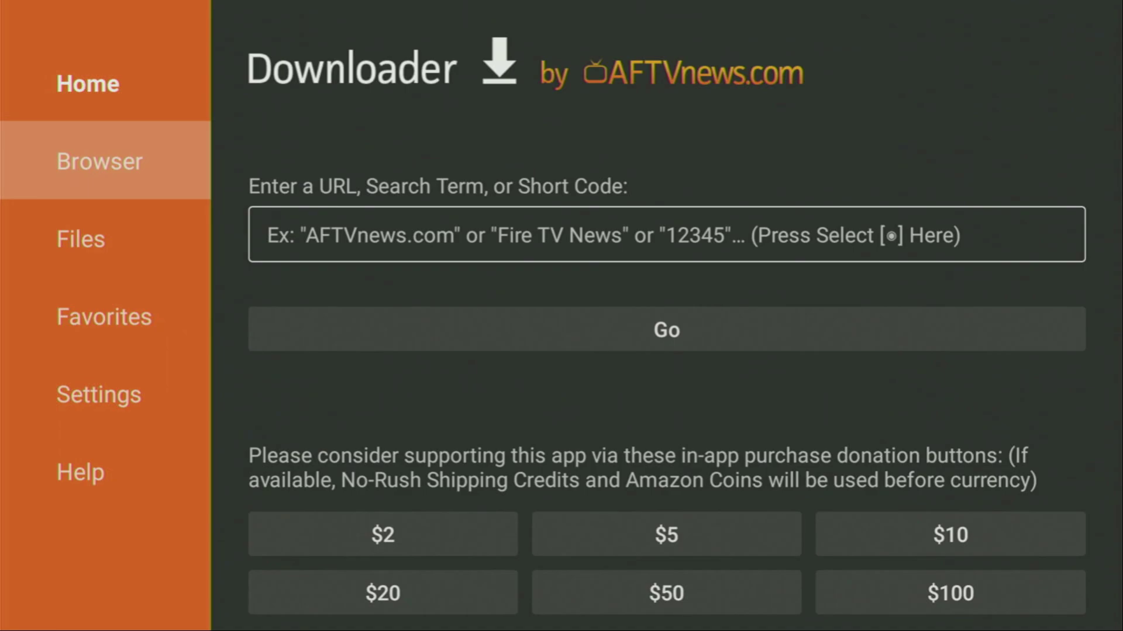
{"action": "key", "text": "Up"}
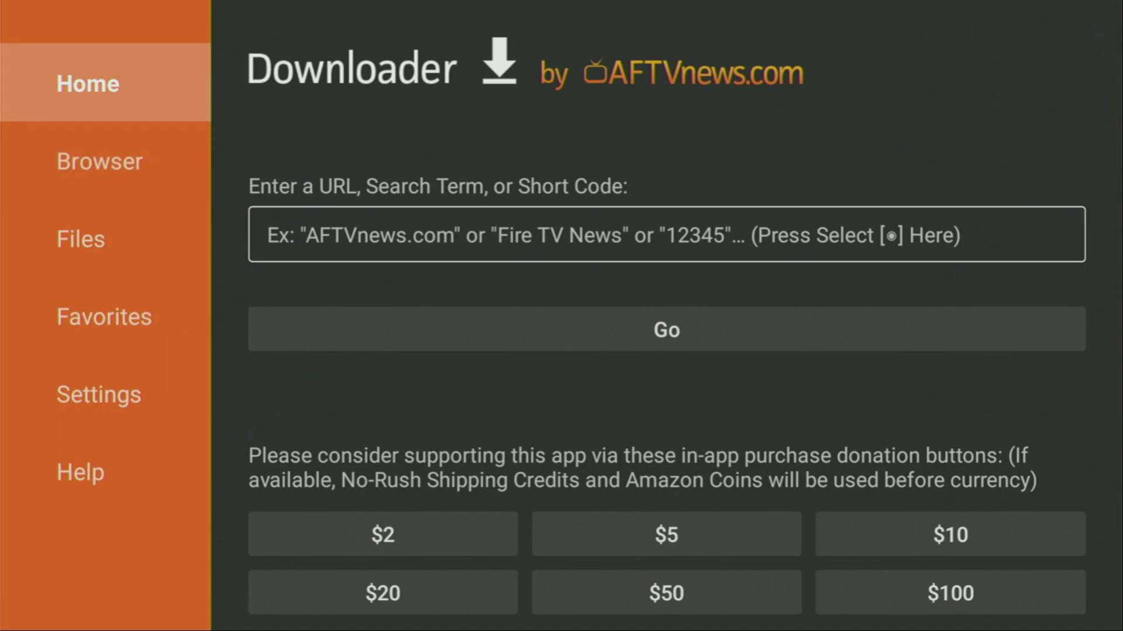
- Enter firesticktricks.com as the start of the web address in Downloader's URL field
{"action": "key", "text": "Right"}
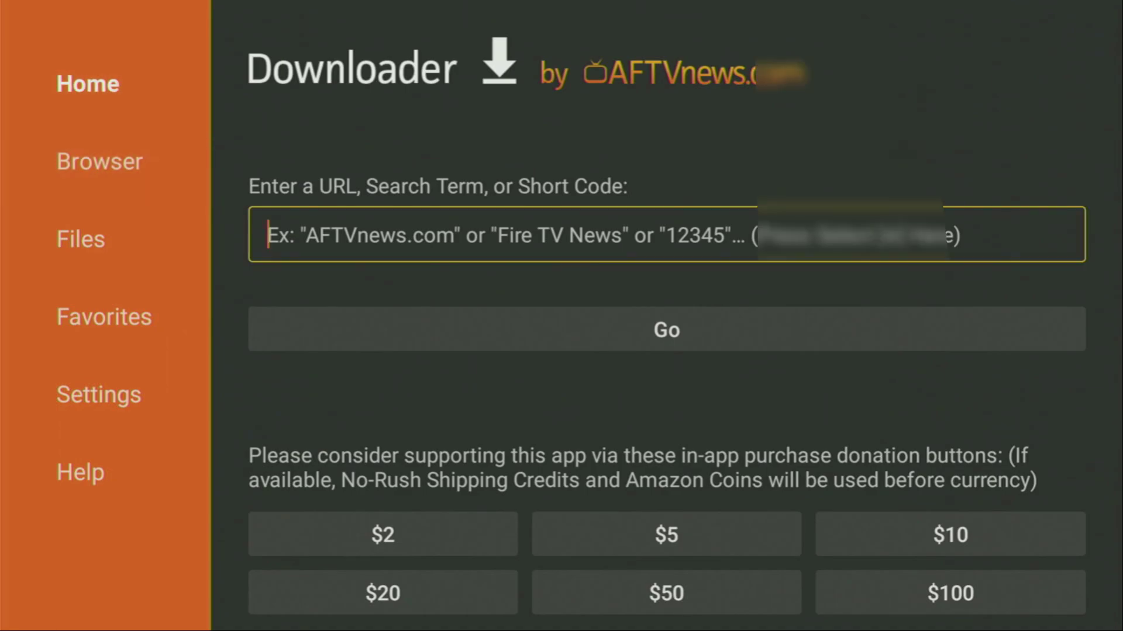
{"action": "key", "text": "Return"}
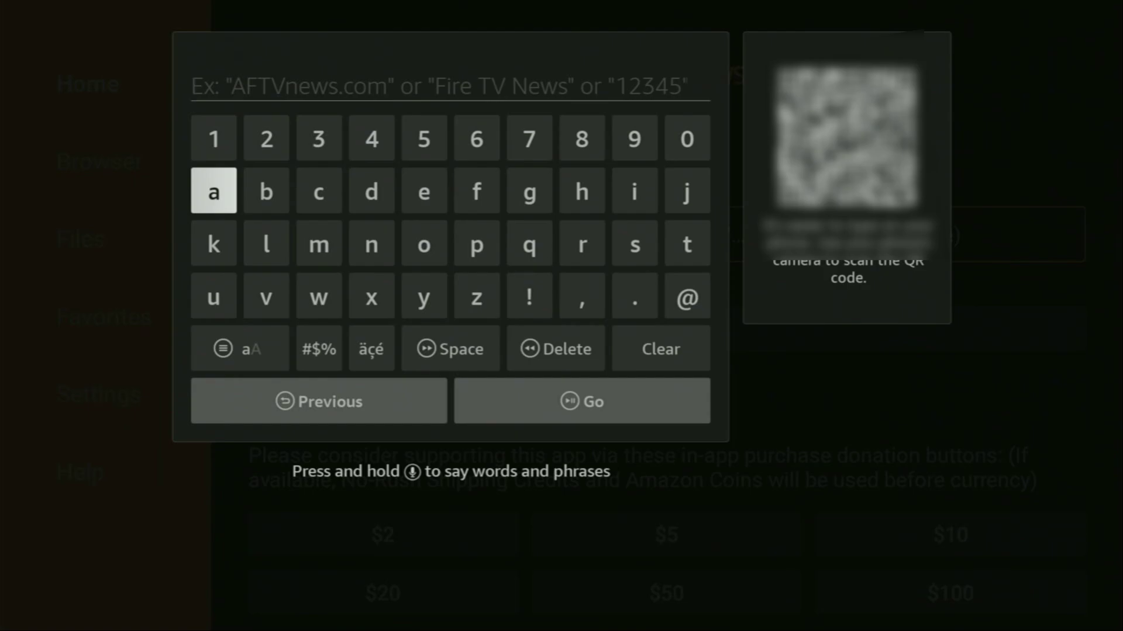
{"action": "key", "text": "Right"}
{"action": "key", "text": "Right"}
{"action": "key", "text": "Right"}
{"action": "key", "text": "Right"}
{"action": "key", "text": "Right"}
{"action": "key", "text": "Return"}
{"action": "key", "text": "Right"}
{"action": "key", "text": "Right"}
{"action": "key", "text": "Right"}
{"action": "key", "text": "Return"}
{"action": "key", "text": "Down"}
{"action": "key", "text": "Left"}
{"action": "key", "text": "Return"}
{"action": "key", "text": "Up"}
{"action": "key", "text": "Left"}
{"action": "key", "text": "Left"}
{"action": "key", "text": "Left"}
{"action": "key", "text": "Return"}
{"action": "key", "text": "Down"}
{"action": "key", "text": "Right"}
{"action": "key", "text": "Right"}
{"action": "key", "text": "Right"}
{"action": "key", "text": "Right"}
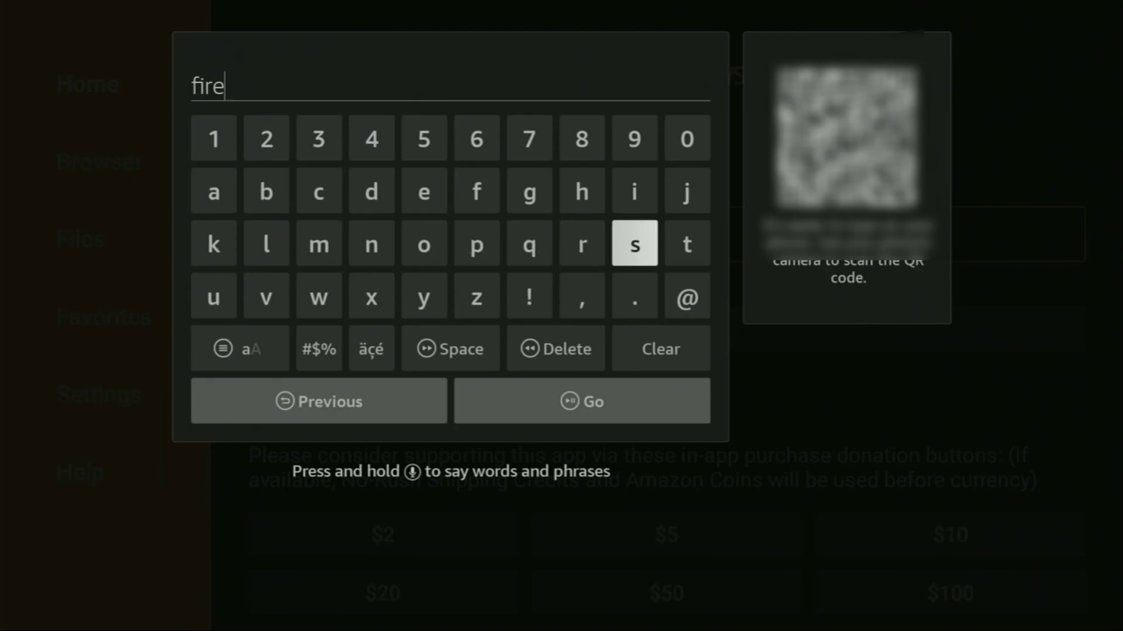
{"action": "key", "text": "Return"}
{"action": "key", "text": "Right"}
{"action": "key", "text": "Return"}
{"action": "key", "text": "Up"}
{"action": "key", "text": "Return"}
{"action": "key", "text": "Left"}
{"action": "key", "text": "Left"}
{"action": "key", "text": "Left"}
{"action": "key", "text": "Left"}
{"action": "key", "text": "Left"}
{"action": "key", "text": "Left"}
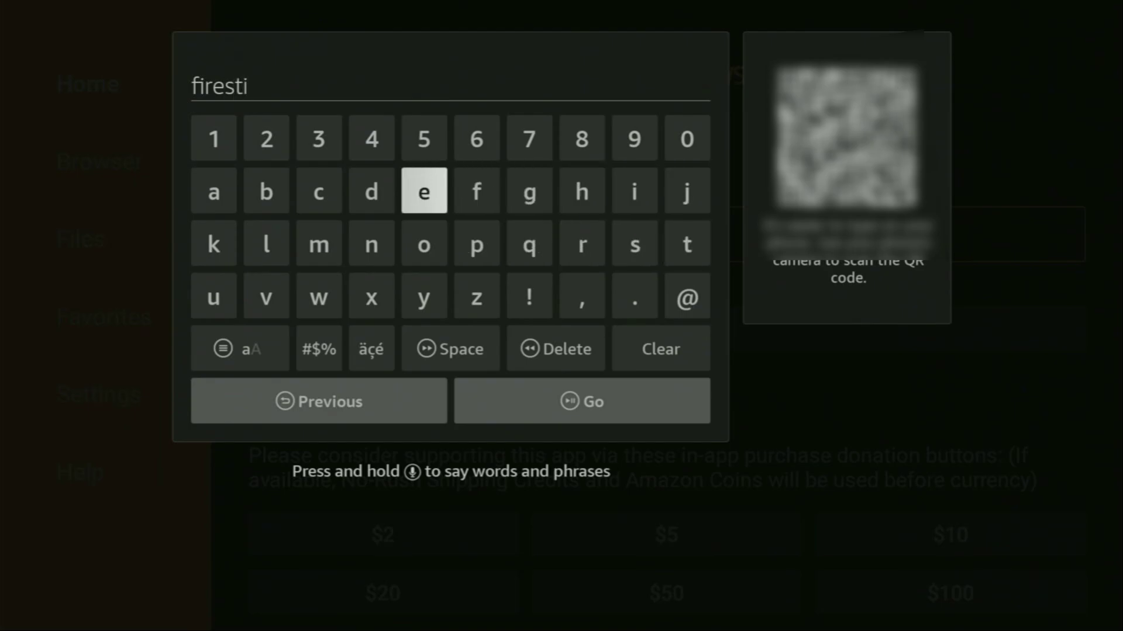
{"action": "key", "text": "Return"}
{"action": "key", "text": "Down"}
{"action": "key", "text": "Left"}
{"action": "key", "text": "Left"}
{"action": "key", "text": "Return"}
{"action": "key", "text": "Right"}
{"action": "key", "text": "Right"}
{"action": "key", "text": "Right"}
{"action": "key", "text": "Right"}
{"action": "key", "text": "Right"}
{"action": "key", "text": "Right"}
{"action": "key", "text": "Right"}
{"action": "key", "text": "Right"}
{"action": "key", "text": "Right"}
{"action": "key", "text": "Return"}
{"action": "key", "text": "Left"}
{"action": "key", "text": "Left"}
{"action": "key", "text": "Return"}
{"action": "key", "text": "Up"}
{"action": "key", "text": "Right"}
{"action": "key", "text": "Return"}
{"action": "key", "text": "Left"}
{"action": "key", "text": "Left"}
{"action": "key", "text": "Left"}
{"action": "key", "text": "Left"}
{"action": "key", "text": "Left"}
{"action": "key", "text": "Left"}
{"action": "key", "text": "Return"}
{"action": "key", "text": "Down"}
{"action": "key", "text": "Left"}
{"action": "key", "text": "Left"}
{"action": "key", "text": "Return"}
{"action": "key", "text": "Right"}
{"action": "key", "text": "Right"}
{"action": "key", "text": "Right"}
{"action": "key", "text": "Right"}
{"action": "key", "text": "Right"}
{"action": "key", "text": "Right"}
{"action": "key", "text": "Right"}
{"action": "key", "text": "Right"}
{"action": "key", "text": "Return"}
{"action": "key", "text": "Down"}
{"action": "key", "text": "Return"}
{"action": "key", "text": "Up"}
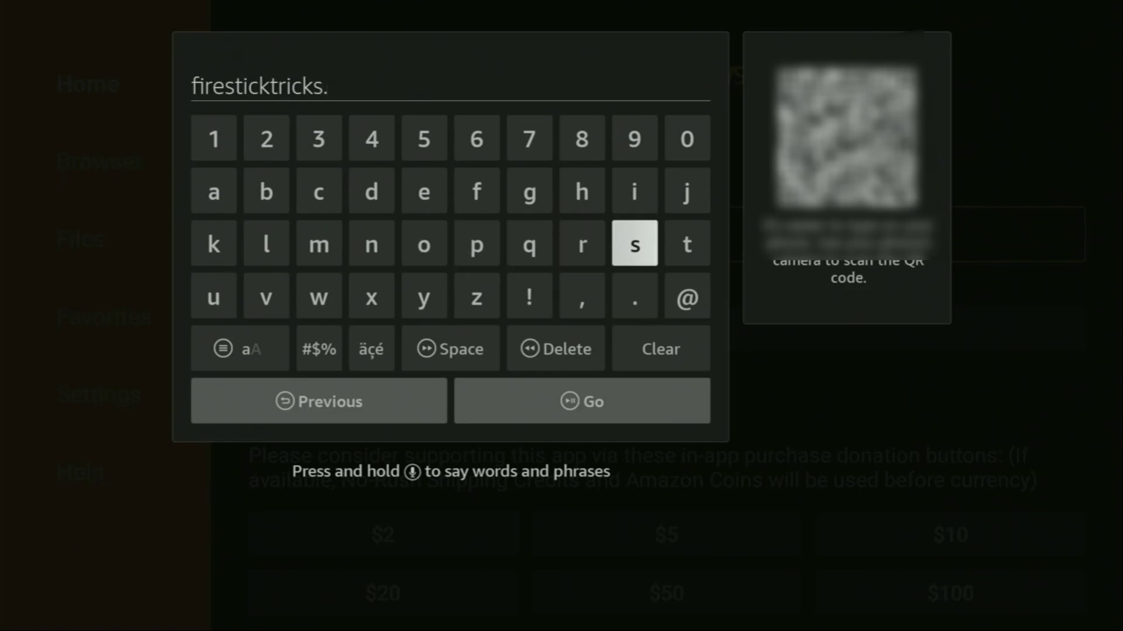
{"action": "key", "text": "Up"}
{"action": "key", "text": "Left"}
{"action": "key", "text": "Left"}
{"action": "key", "text": "Left"}
{"action": "key", "text": "Left"}
{"action": "key", "text": "Left"}
{"action": "key", "text": "Left"}
{"action": "key", "text": "Return"}
{"action": "key", "text": "Down"}
{"action": "key", "text": "Right"}
{"action": "key", "text": "Right"}
{"action": "key", "text": "Return"}
{"action": "key", "text": "Left"}
{"action": "key", "text": "Left"}
{"action": "key", "text": "Return"}
- Complete the address as firesticktricks.com/strix and submit it to download the APK
{"action": "key", "text": "Down"}
{"action": "key", "text": "Down"}
{"action": "key", "text": "Return"}
{"action": "key", "text": "Up"}
{"action": "key", "text": "Up"}
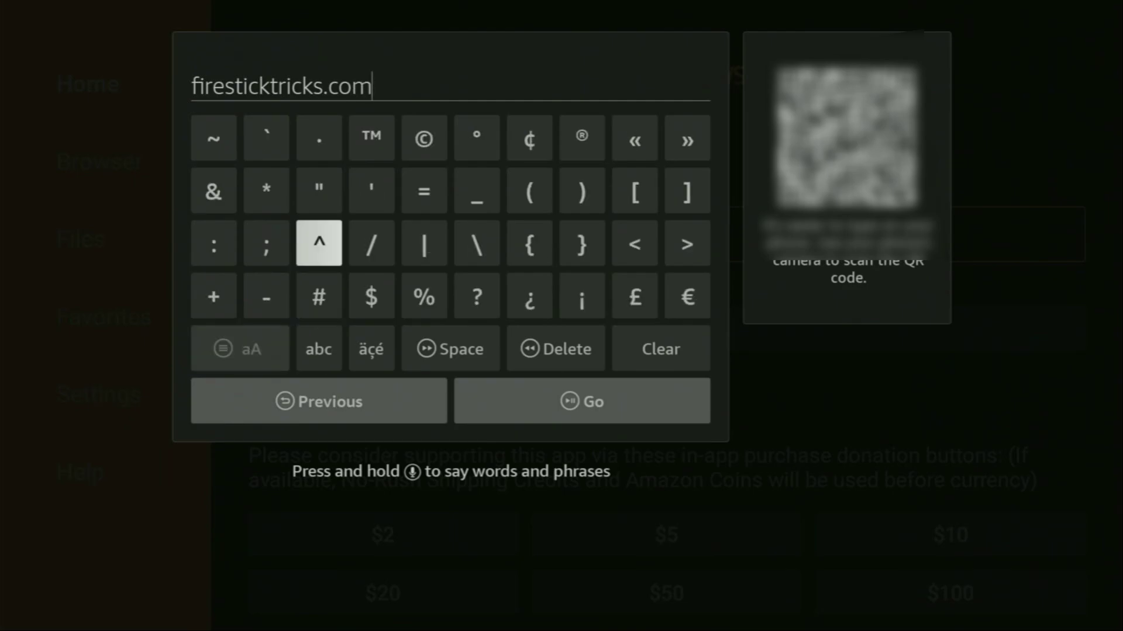
{"action": "key", "text": "Right"}
{"action": "key", "text": "Return"}
{"action": "key", "text": "Down"}
{"action": "key", "text": "Down"}
{"action": "key", "text": "Left"}
{"action": "key", "text": "Return"}
{"action": "key", "text": "Up"}
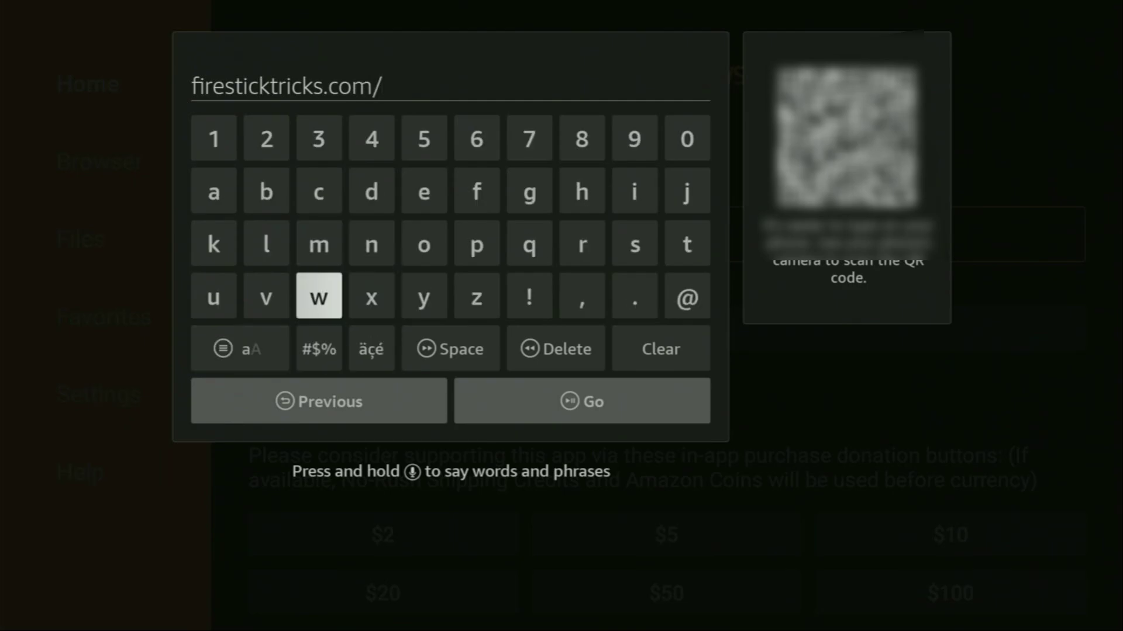
{"action": "key", "text": "Up"}
{"action": "key", "text": "Right"}
{"action": "key", "text": "Right"}
{"action": "key", "text": "Right"}
{"action": "key", "text": "Right"}
{"action": "key", "text": "Right"}
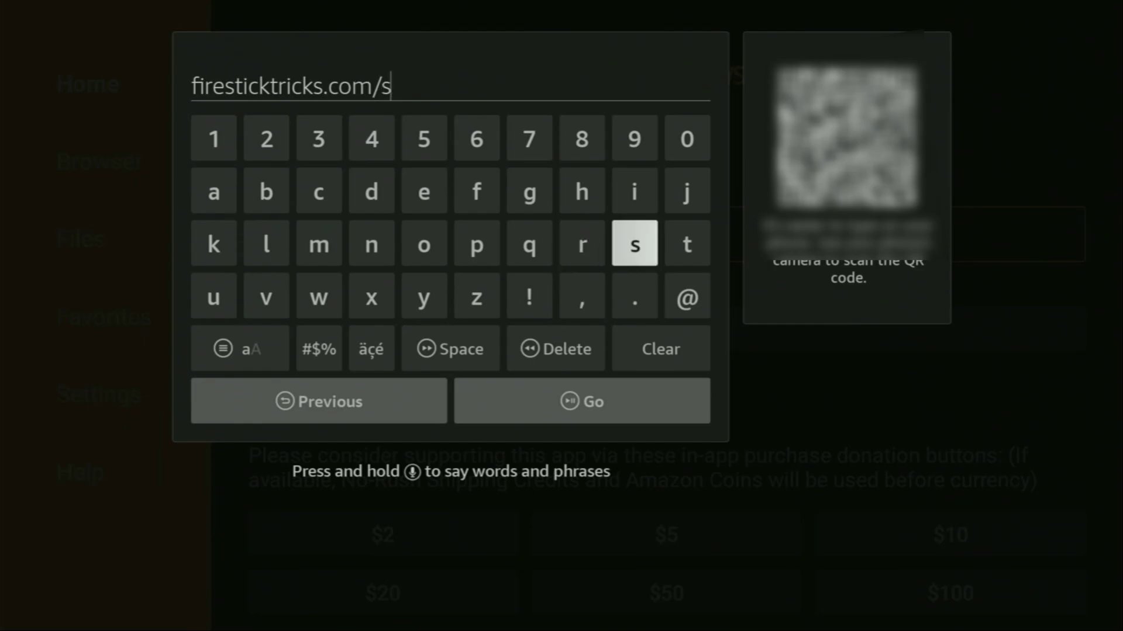
{"action": "key", "text": "Right"}
{"action": "key", "text": "Return"}
{"action": "key", "text": "Right"}
{"action": "key", "text": "Return"}
{"action": "key", "text": "Left"}
{"action": "key", "text": "Left"}
{"action": "key", "text": "Left"}
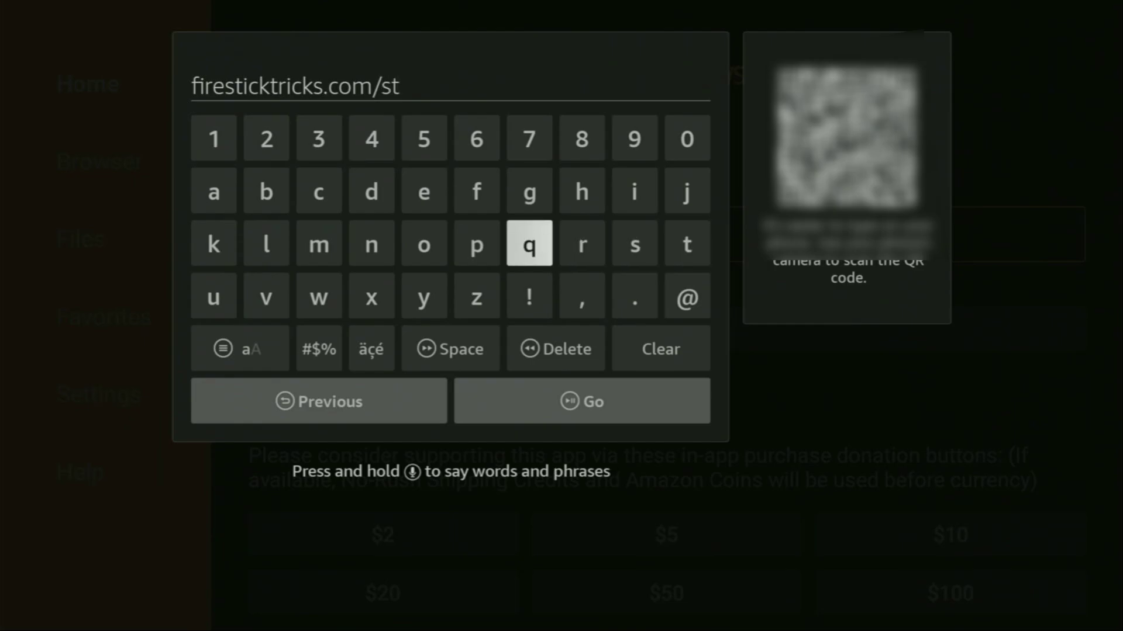
{"action": "key", "text": "Right"}
{"action": "key", "text": "Return"}
{"action": "key", "text": "Up"}
{"action": "key", "text": "Right"}
{"action": "key", "text": "Return"}
{"action": "key", "text": "Down"}
{"action": "key", "text": "Left"}
{"action": "key", "text": "Left"}
{"action": "key", "text": "Left"}
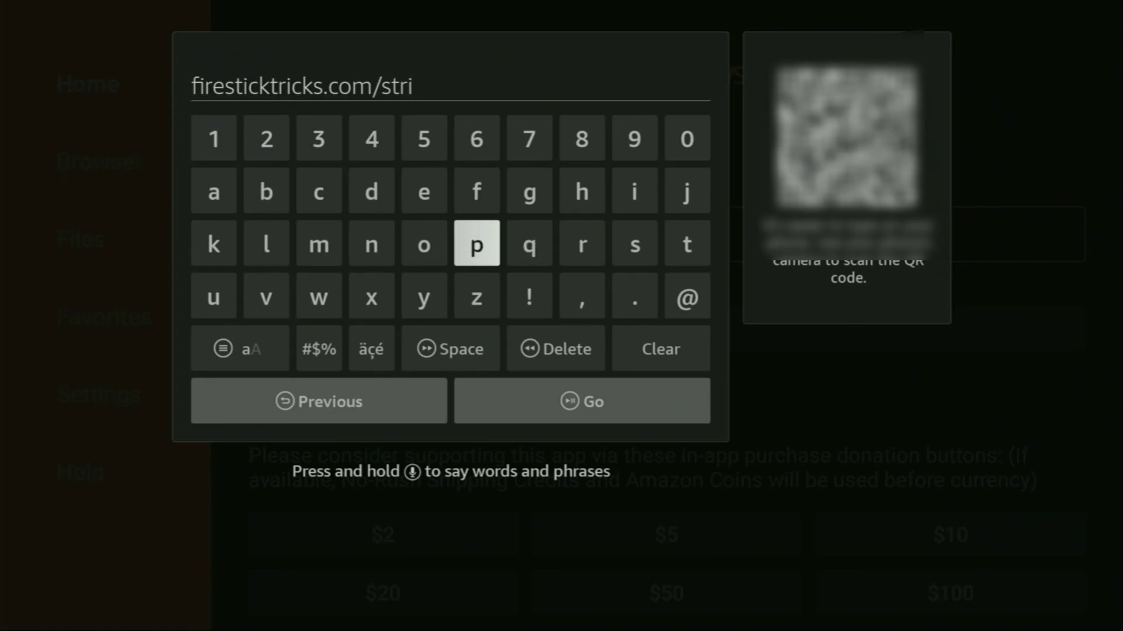
{"action": "key", "text": "Left"}
{"action": "key", "text": "Left"}
{"action": "key", "text": "Down"}
{"action": "key", "text": "Return"}
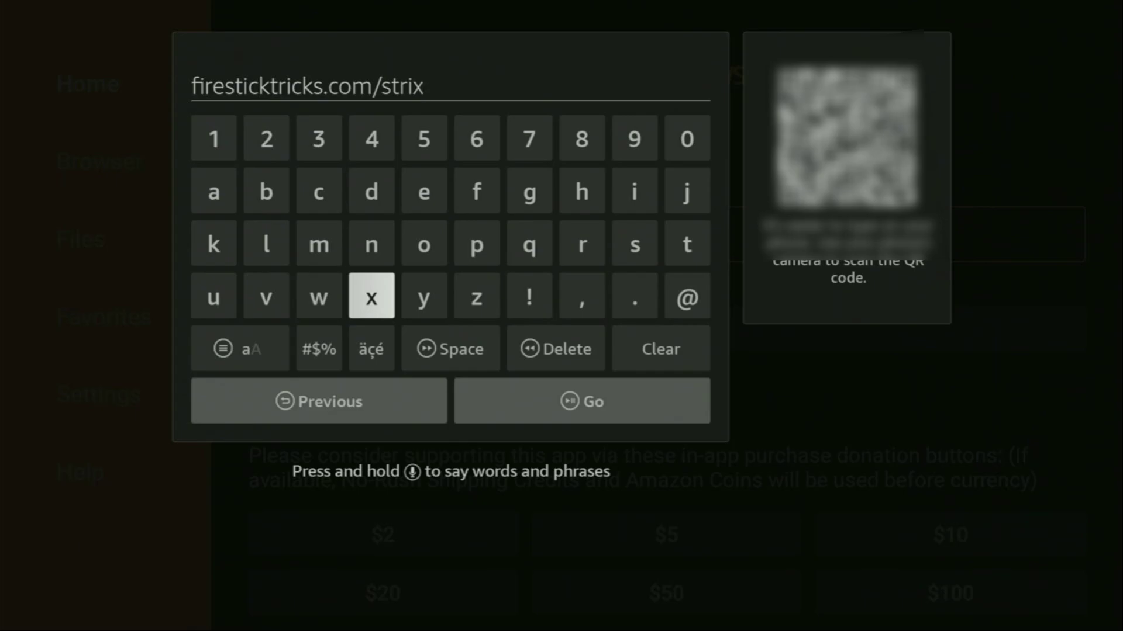
{"action": "key", "text": "Down"}
{"action": "key", "text": "Down"}
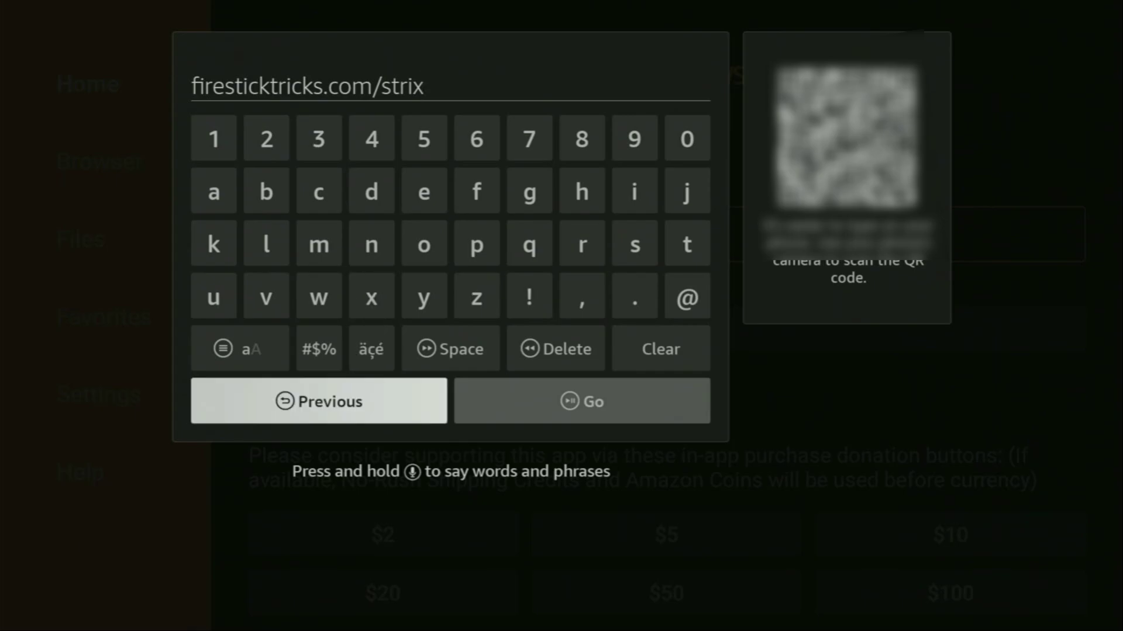
{"action": "key", "text": "Right"}
{"action": "key", "text": "Return"}
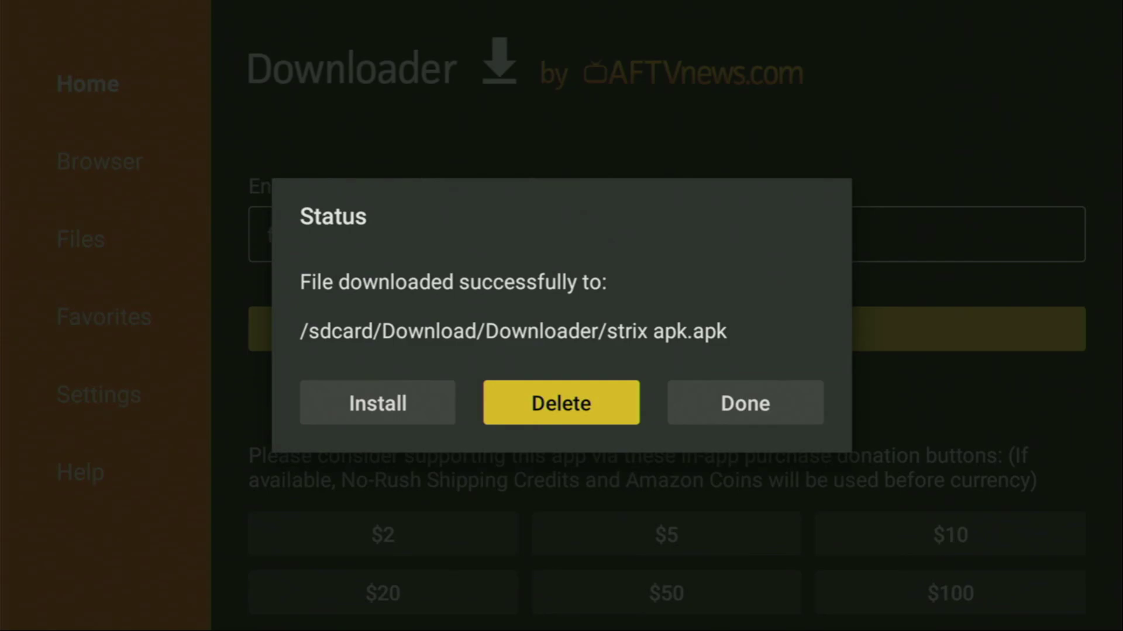
- Delete the downloaded installer file strix apk.apk and confirm the deletion
{"action": "key", "text": "Return"}
{"action": "key", "text": "Left"}
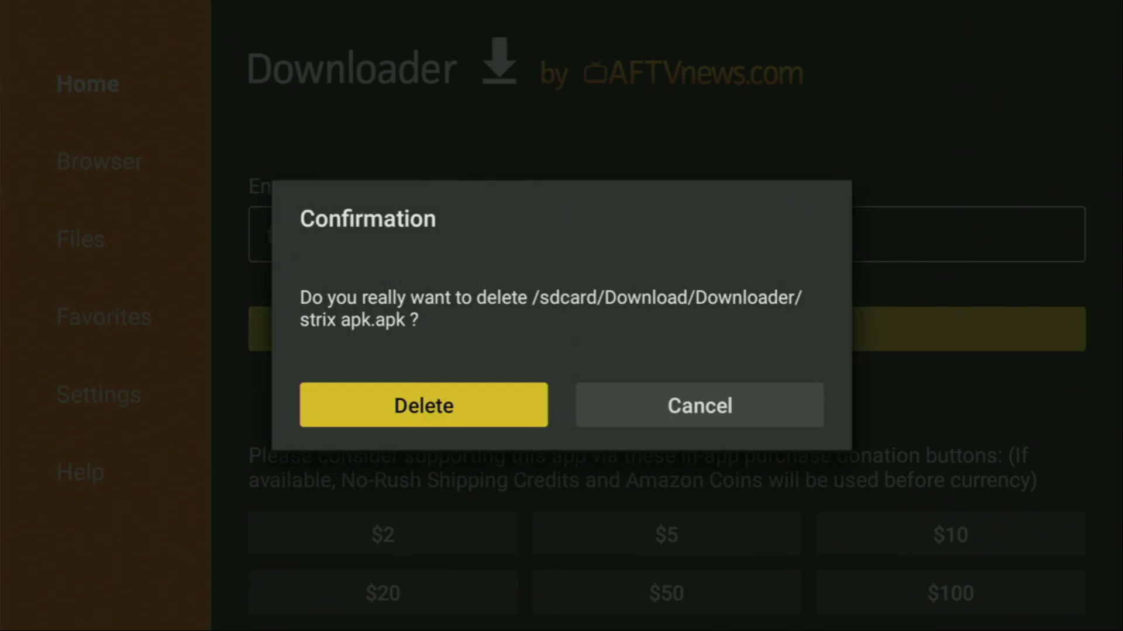
{"action": "key", "text": "Return"}
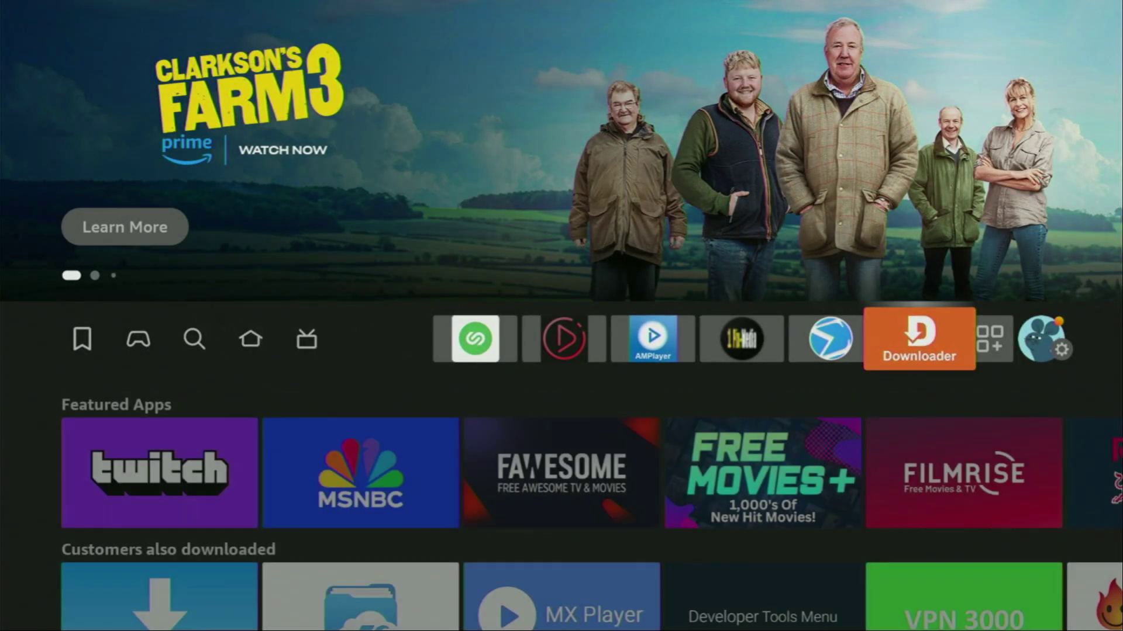
- In Your Apps & Channels, move the newly installed Strix app to the front
{"action": "key", "text": "Return"}
{"action": "key", "text": "Down"}
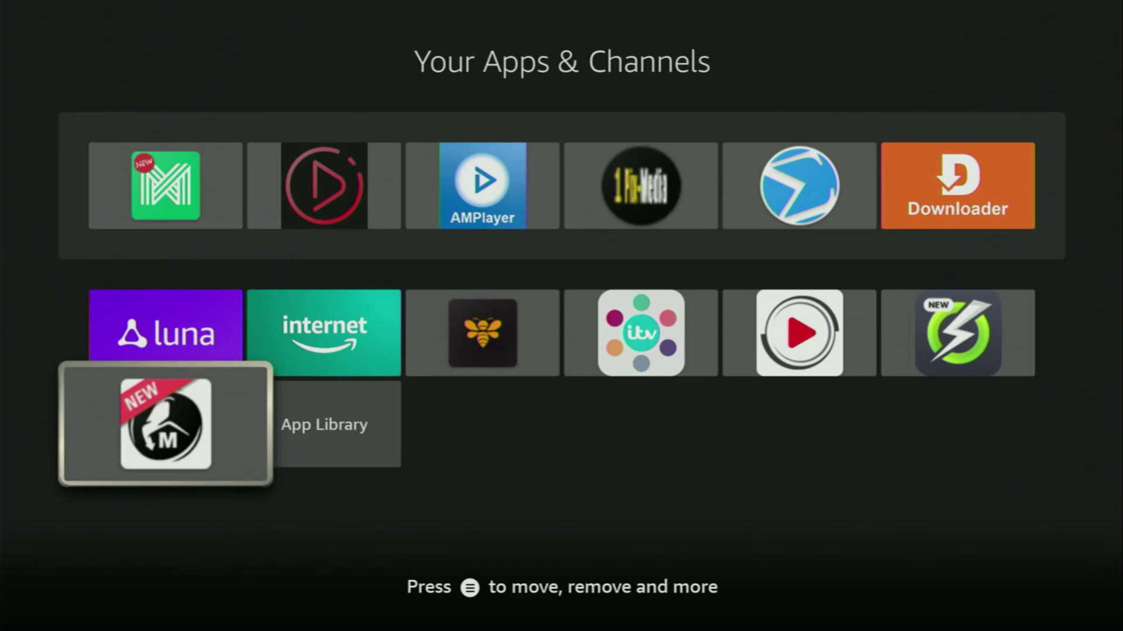
{"action": "key", "text": "Menu"}
{"action": "key", "text": "Down"}
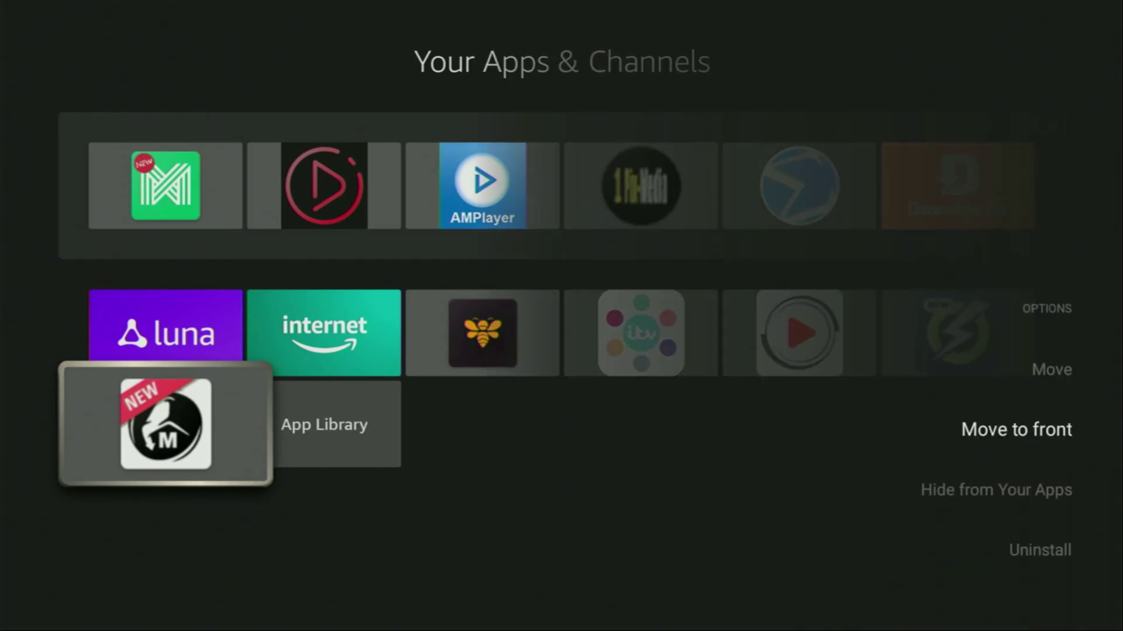
{"action": "key", "text": "Return"}
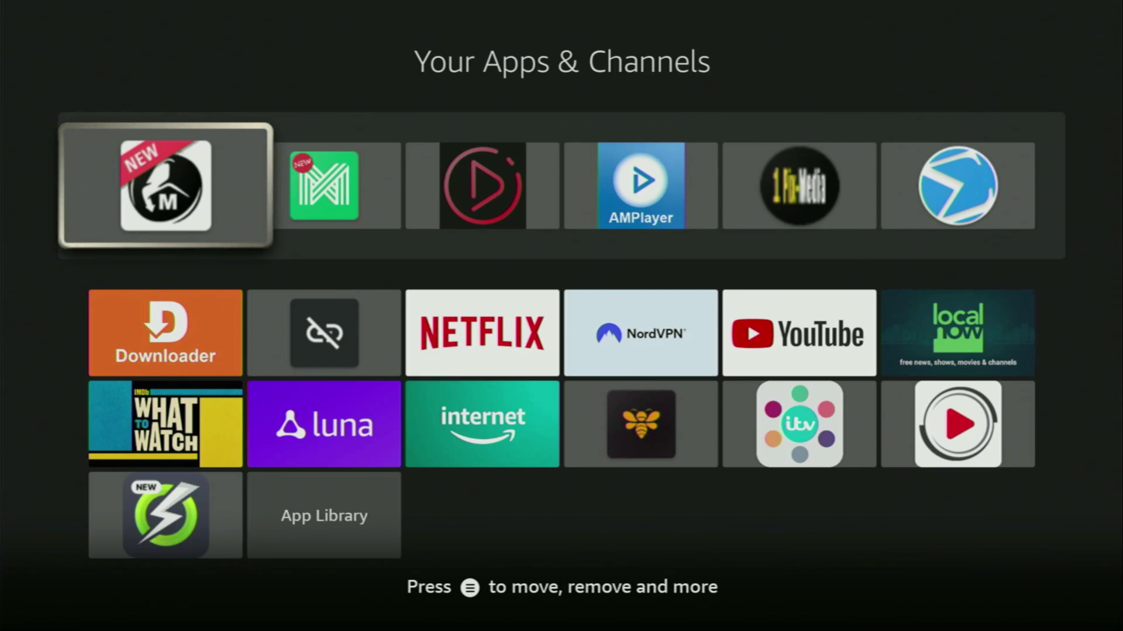
{"action": "key", "text": "Down"}
{"action": "key", "text": "Right"}
{"action": "key", "text": "Right"}
{"action": "key", "text": "Right"}
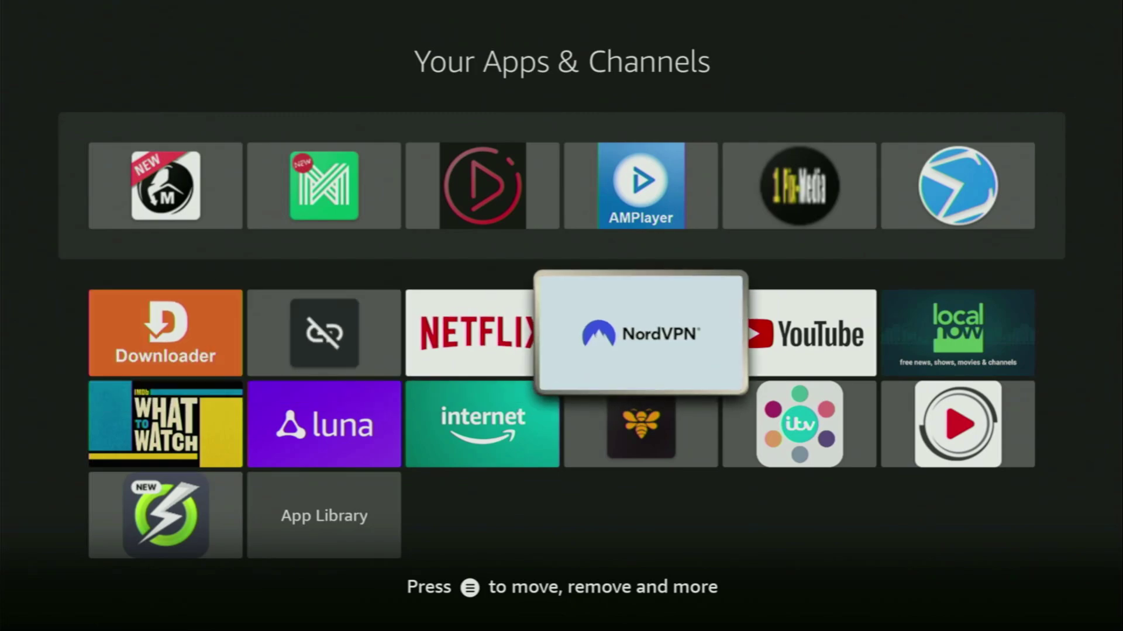
{"action": "key", "text": "Left"}
{"action": "key", "text": "Left"}
{"action": "key", "text": "Left"}
{"action": "key", "text": "Up"}
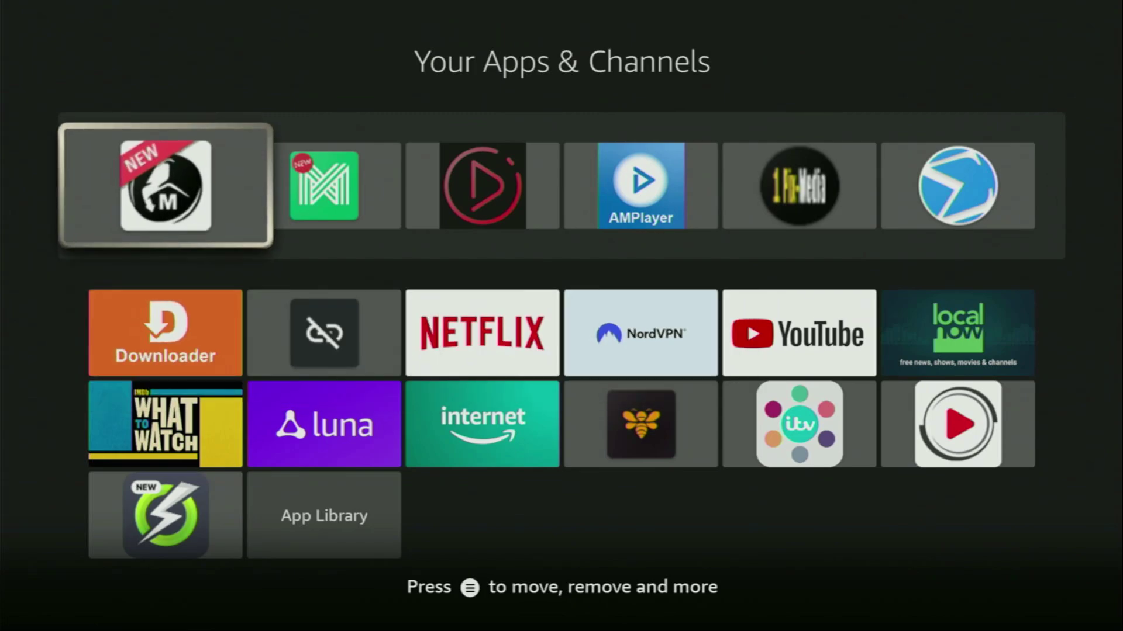
- Launch Strix, enter a four-digit PIN in the adult content protection prompt and submit it
{"action": "key", "text": "Return"}
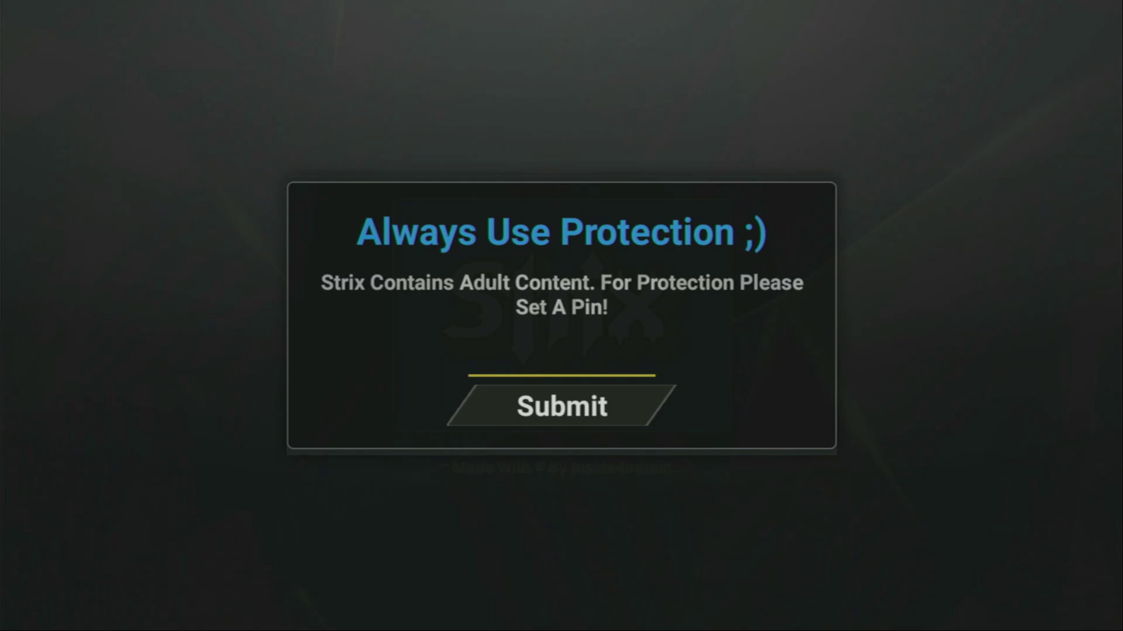
{"action": "key", "text": "Return"}
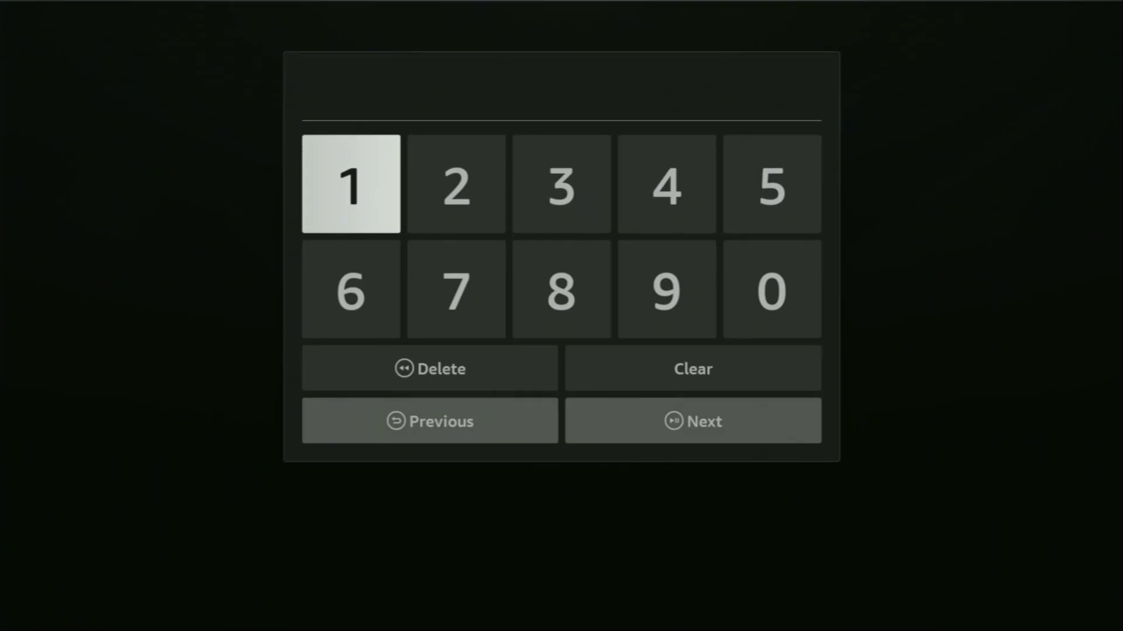
{"action": "key", "text": "Return"}
{"action": "key", "text": "Right"}
{"action": "key", "text": "Return"}
{"action": "key", "text": "Right"}
{"action": "key", "text": "Return"}
{"action": "key", "text": "Right"}
{"action": "key", "text": "Return"}
{"action": "key", "text": "Down"}
{"action": "key", "text": "Down"}
{"action": "key", "text": "Down"}
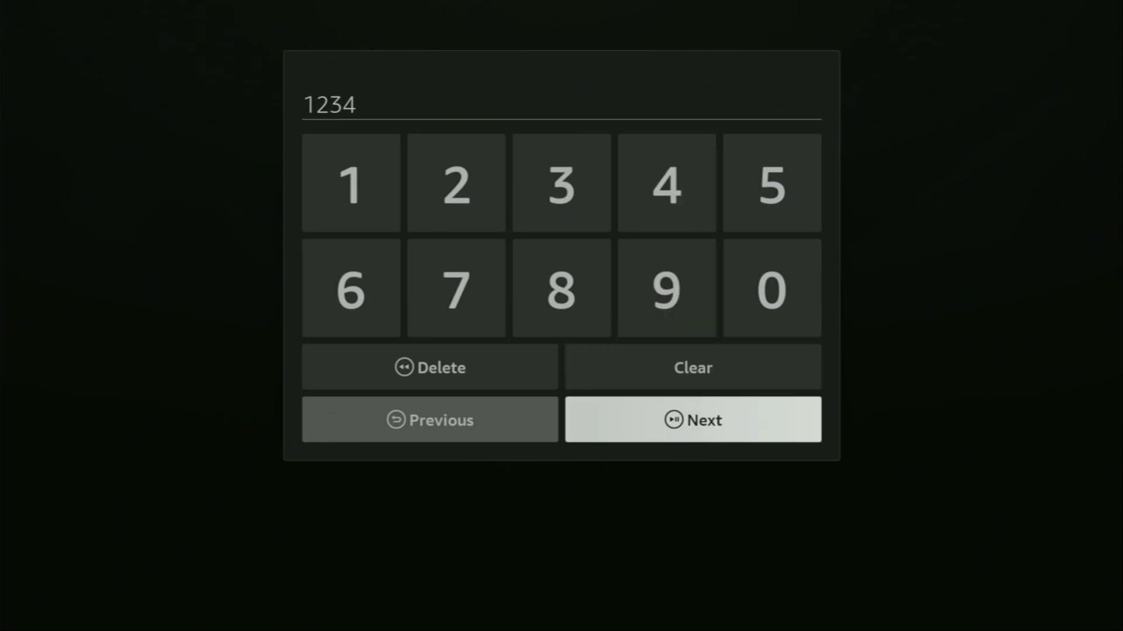
{"action": "key", "text": "Return"}
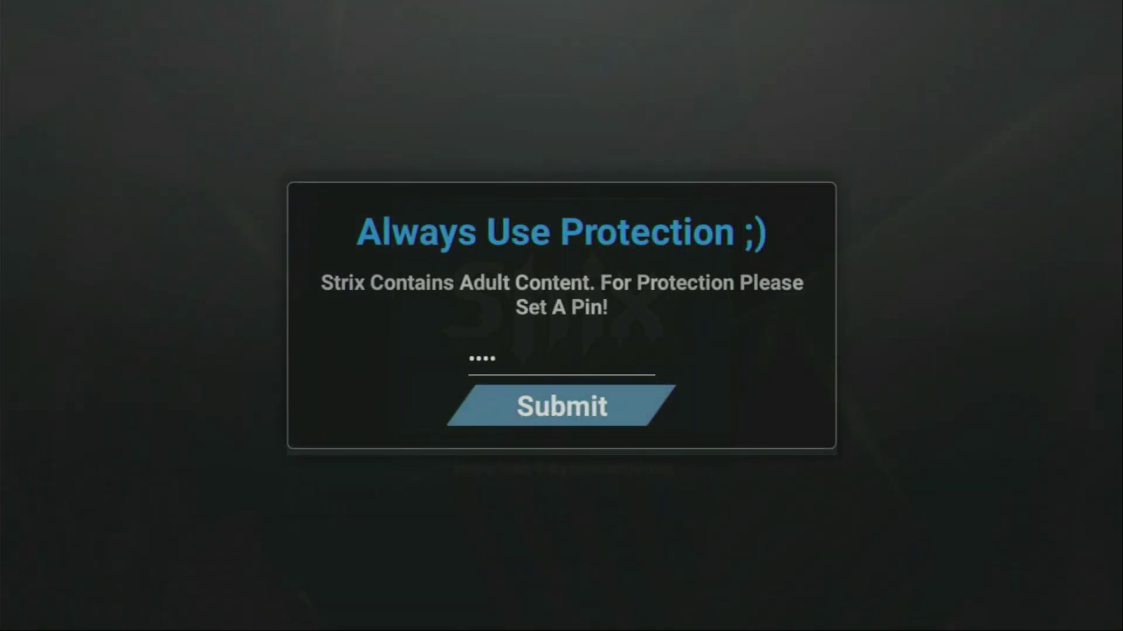
{"action": "key", "text": "Return"}
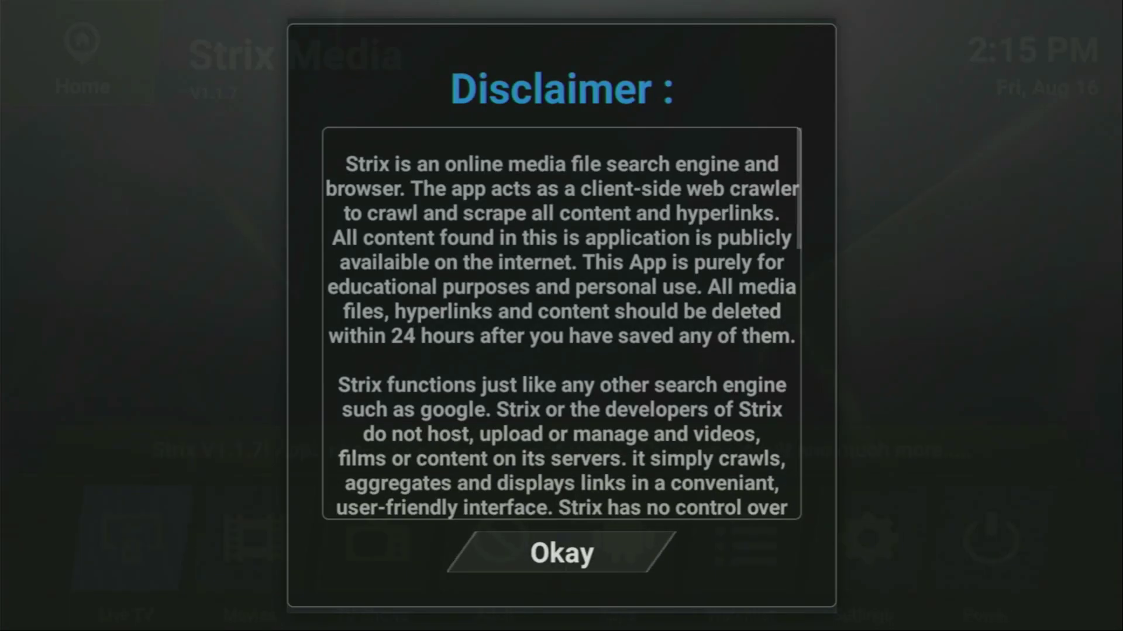
- Read through the Strix disclaimer to the end and accept it
{"action": "key", "text": "Down"}
{"action": "key", "text": "Down"}
{"action": "key", "text": "Down"}
{"action": "key", "text": "Down"}
{"action": "key", "text": "Down"}
{"action": "key", "text": "Down"}
{"action": "key", "text": "Down"}
{"action": "key", "text": "Down"}
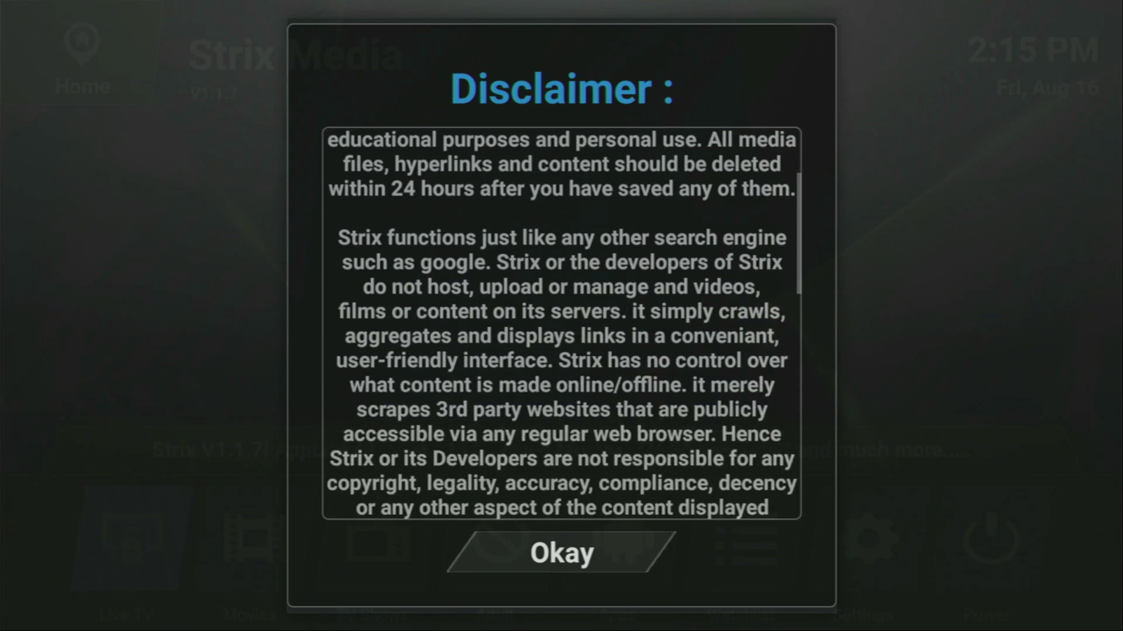
{"action": "key", "text": "Down"}
{"action": "key", "text": "Down"}
{"action": "key", "text": "Down"}
{"action": "key", "text": "Down"}
{"action": "key", "text": "Down"}
{"action": "key", "text": "Down"}
{"action": "key", "text": "Down"}
{"action": "key", "text": "Down"}
{"action": "key", "text": "Down"}
{"action": "key", "text": "Down"}
{"action": "key", "text": "Down"}
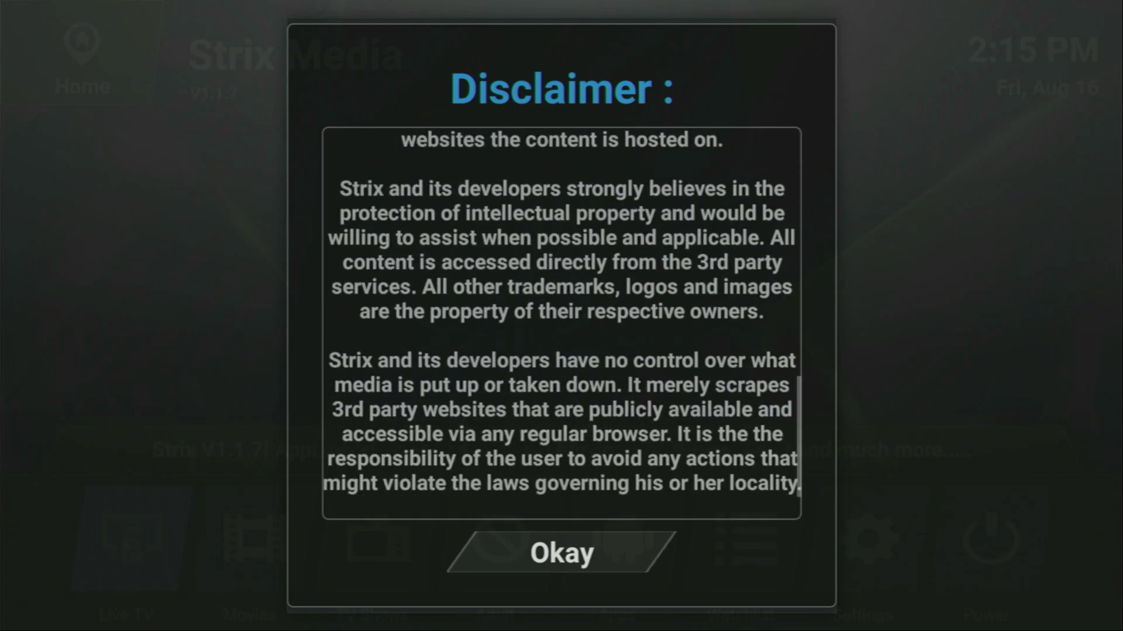
{"action": "key", "text": "Return"}
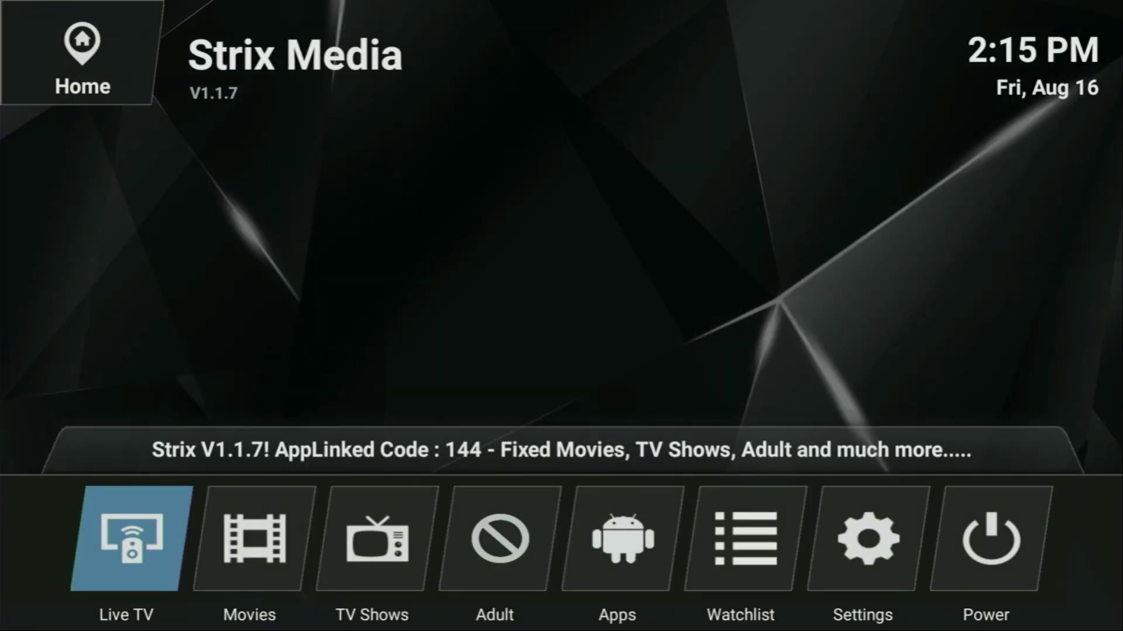
- Look through the Strix home screen categories from Live TV across to Settings
{"action": "key", "text": "Right"}
{"action": "key", "text": "Left"}
{"action": "key", "text": "Right"}
{"action": "key", "text": "Right"}
{"action": "key", "text": "Right"}
{"action": "key", "text": "Right"}
{"action": "key", "text": "Right"}
{"action": "key", "text": "Right"}
{"action": "key", "text": "Left"}
{"action": "key", "text": "Left"}
{"action": "key", "text": "Left"}
{"action": "key", "text": "Left"}
{"action": "key", "text": "Left"}
{"action": "key", "text": "Left"}
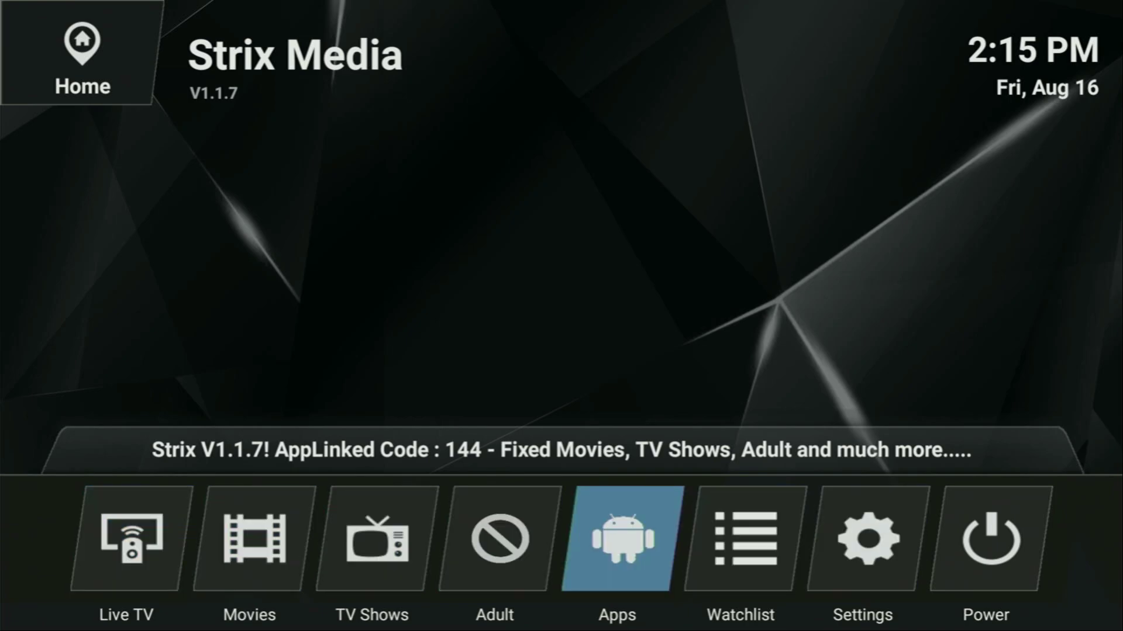